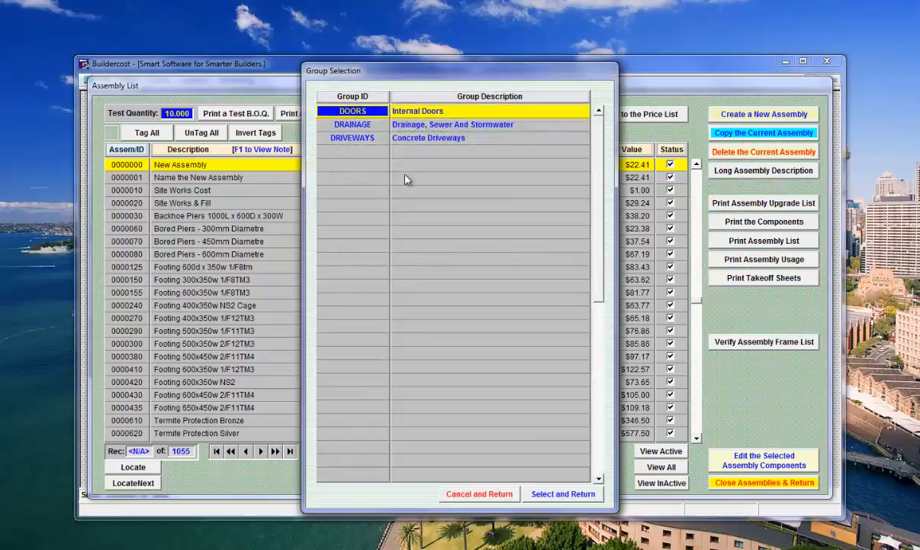
- Filter the assembly list to the DOORS group and open the components of the "Passage Door - 820mm" assembly for editing
double_click(355, 111)
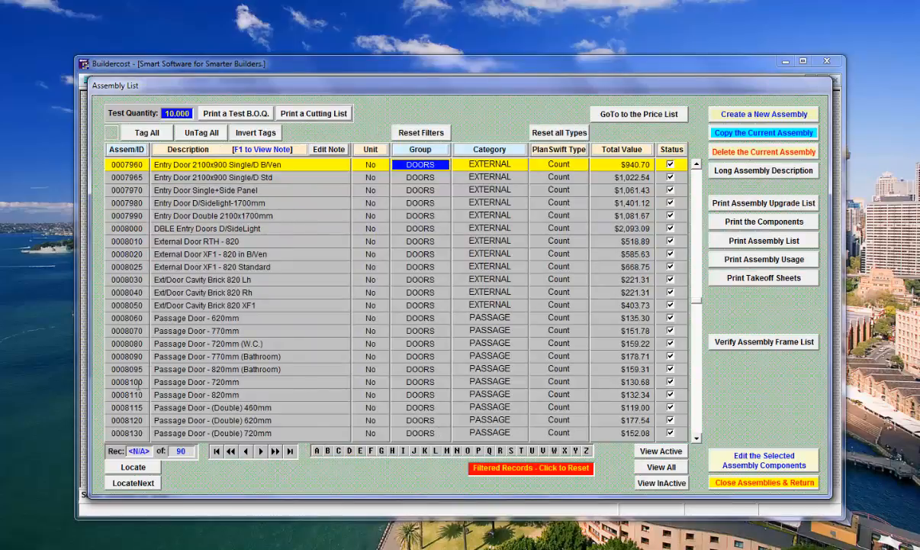
click(132, 394)
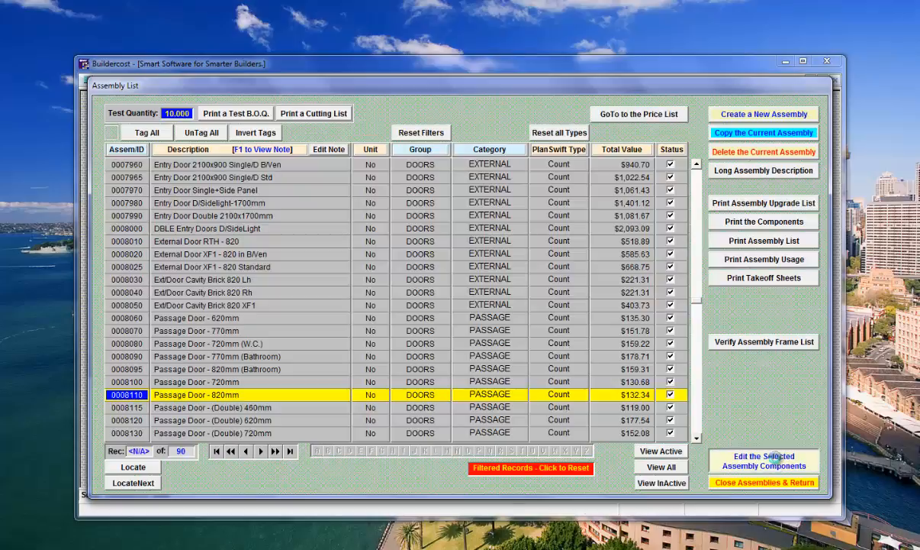
click(773, 460)
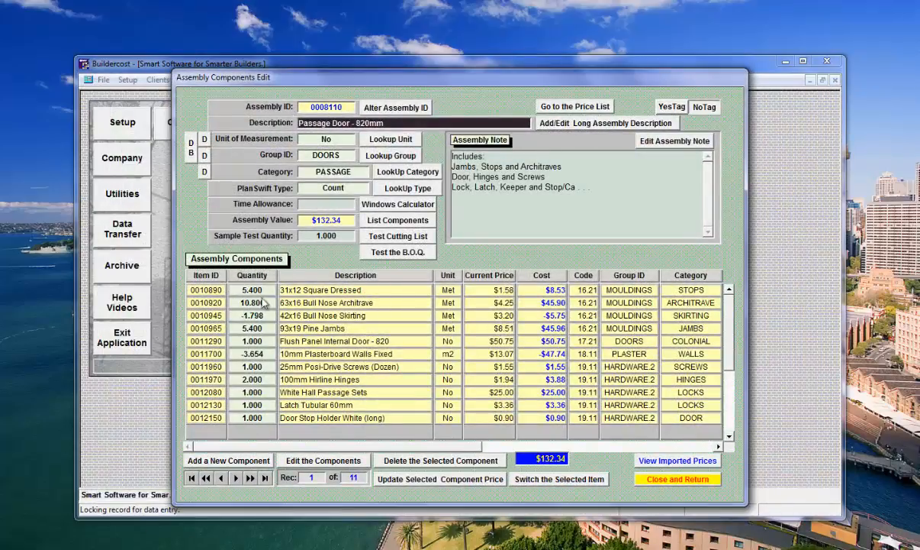
- Begin adding a new component to the assembly and filter the price list to the CARPENTER group
click(235, 464)
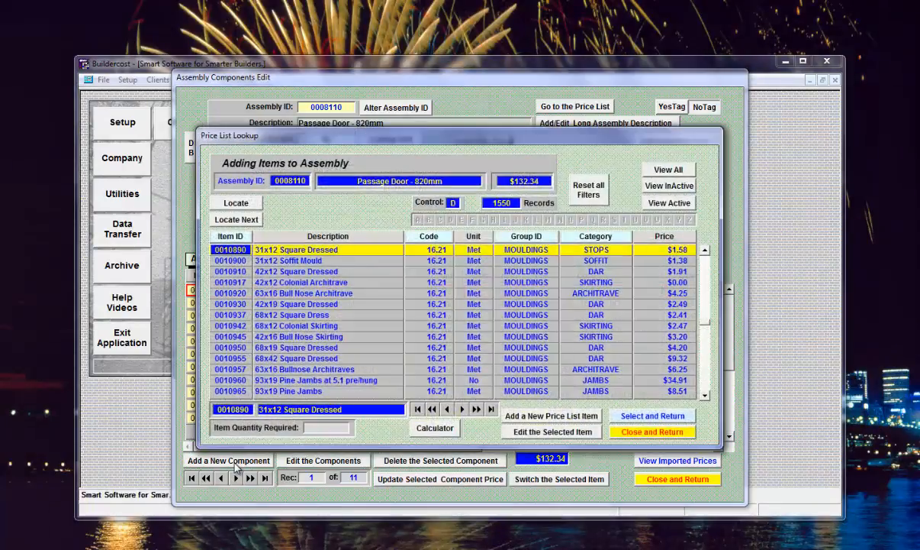
click(514, 250)
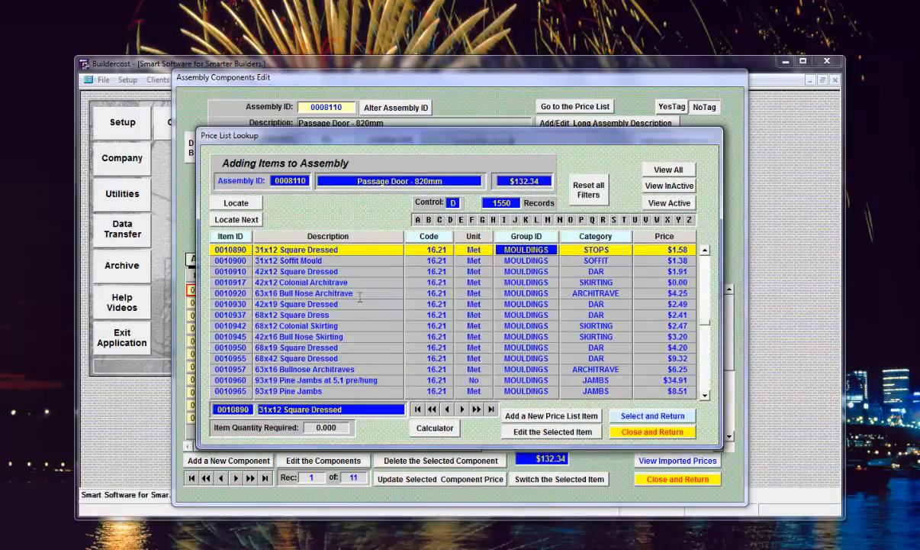
click(440, 220)
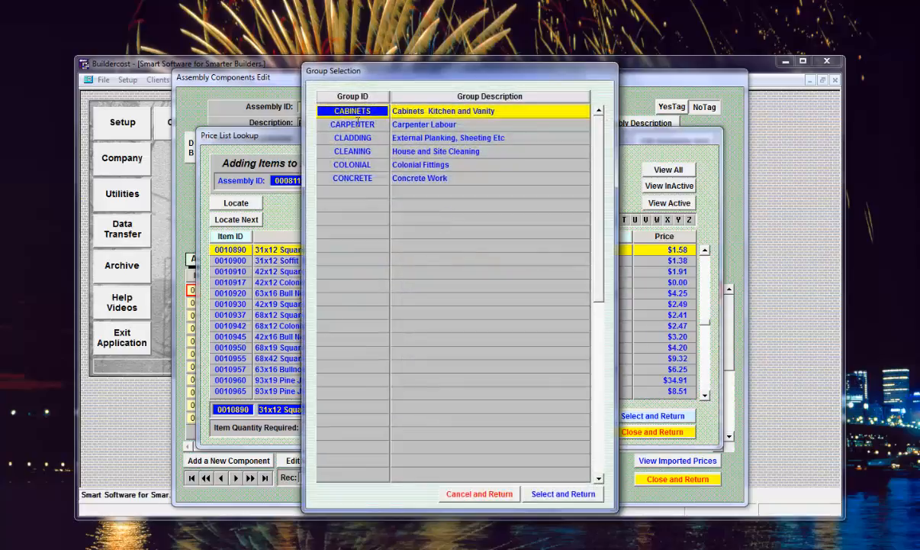
double_click(355, 126)
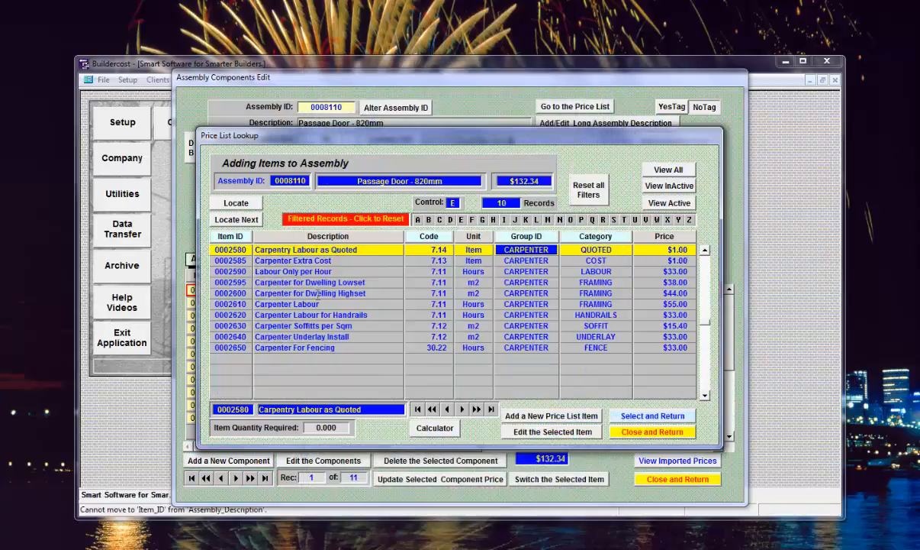
- Add the Carpenter Labour item to the assembly with 1 worker and an elapsed time of 1.1, and return to the assembly components
click(234, 303)
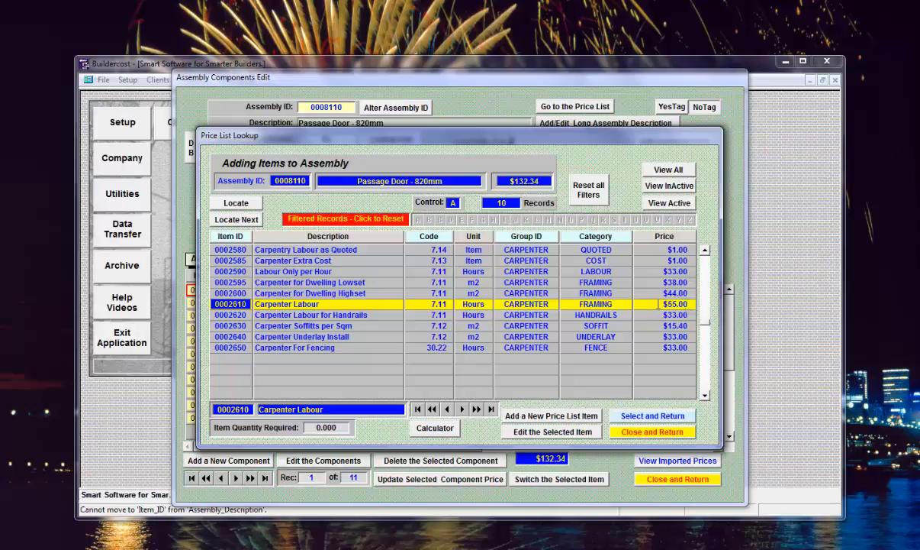
double_click(231, 303)
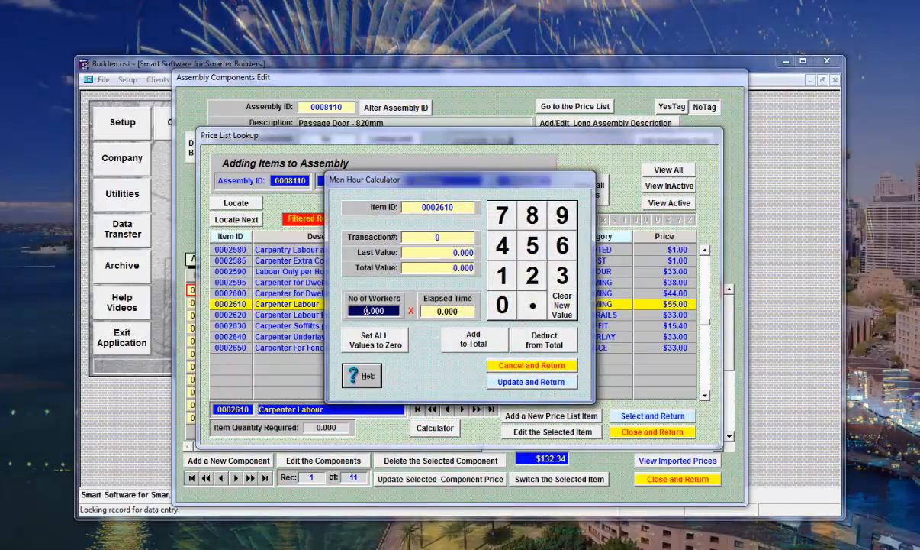
click(504, 274)
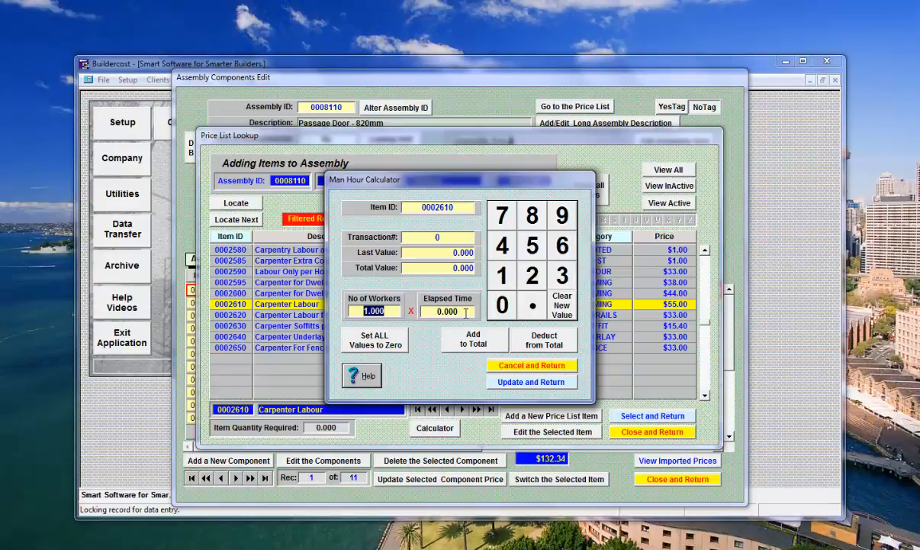
click(453, 309)
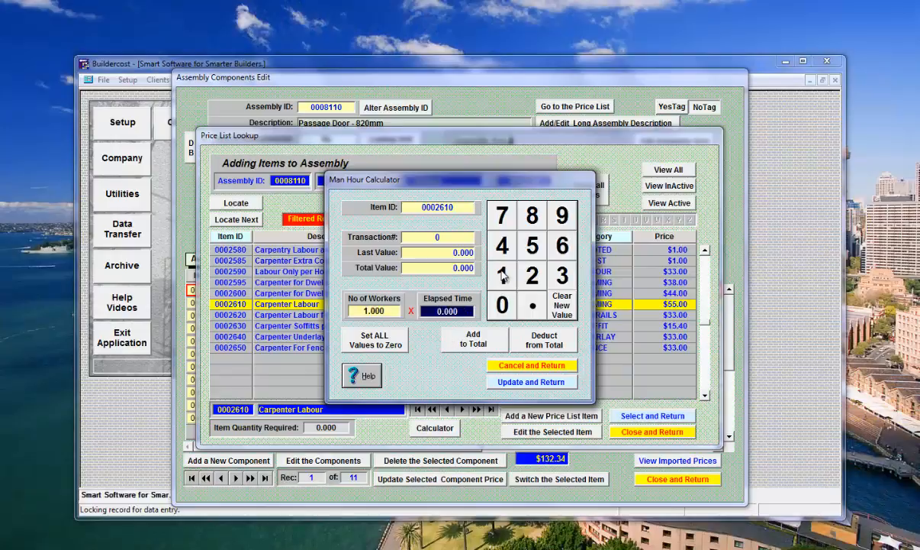
click(504, 276)
click(529, 306)
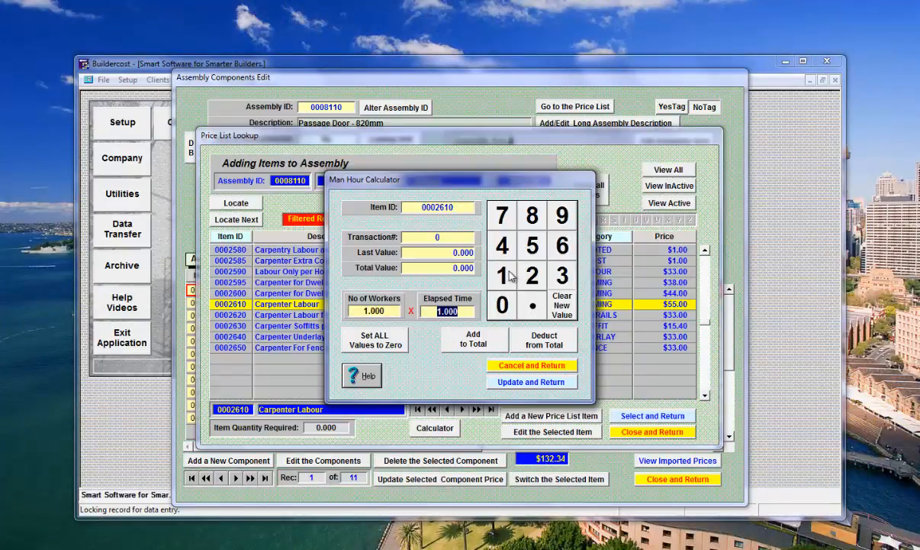
click(506, 275)
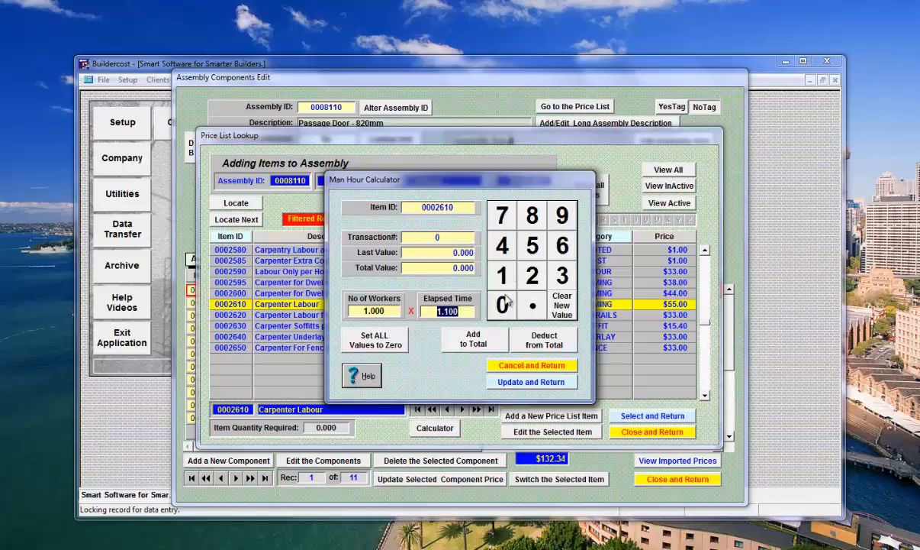
click(468, 341)
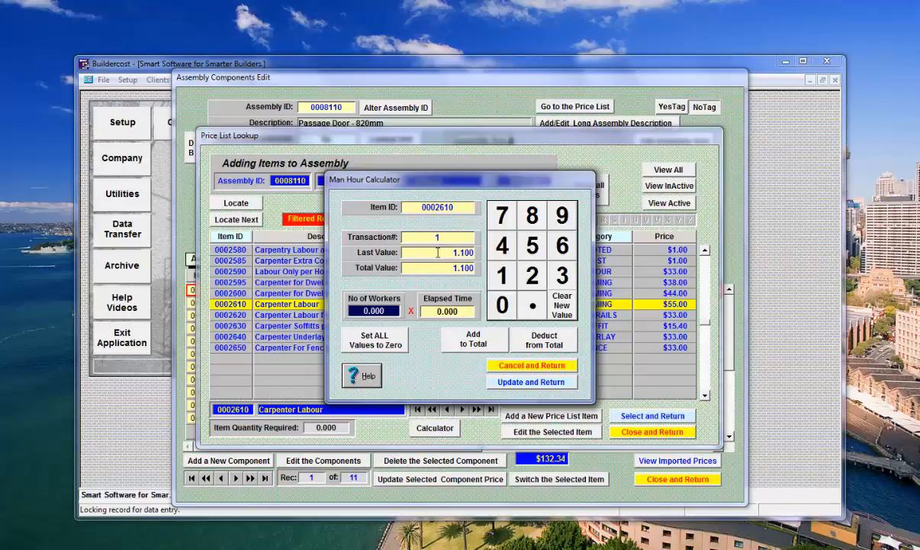
click(537, 382)
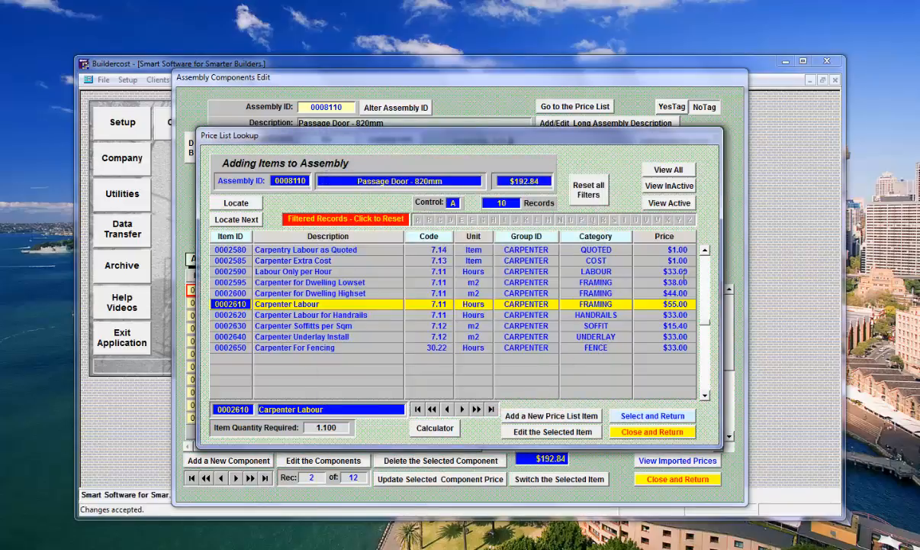
click(229, 249)
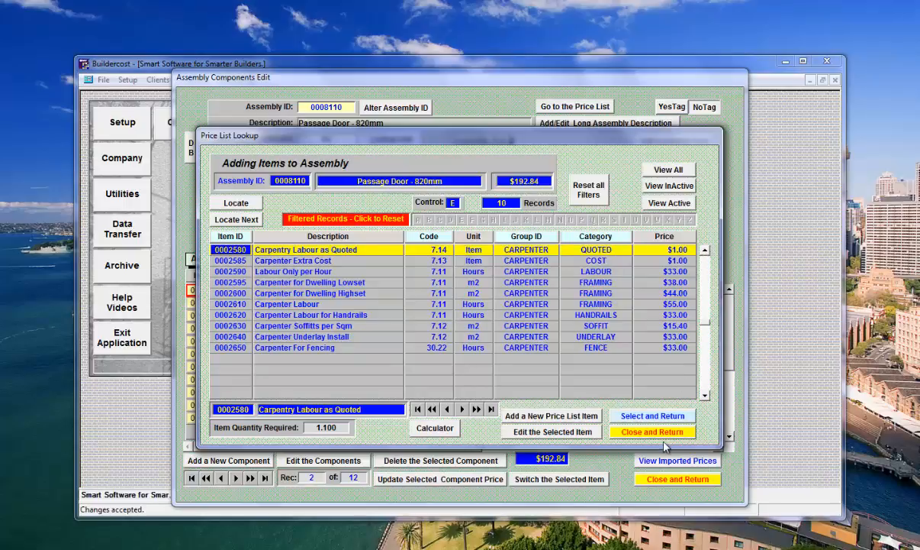
click(638, 431)
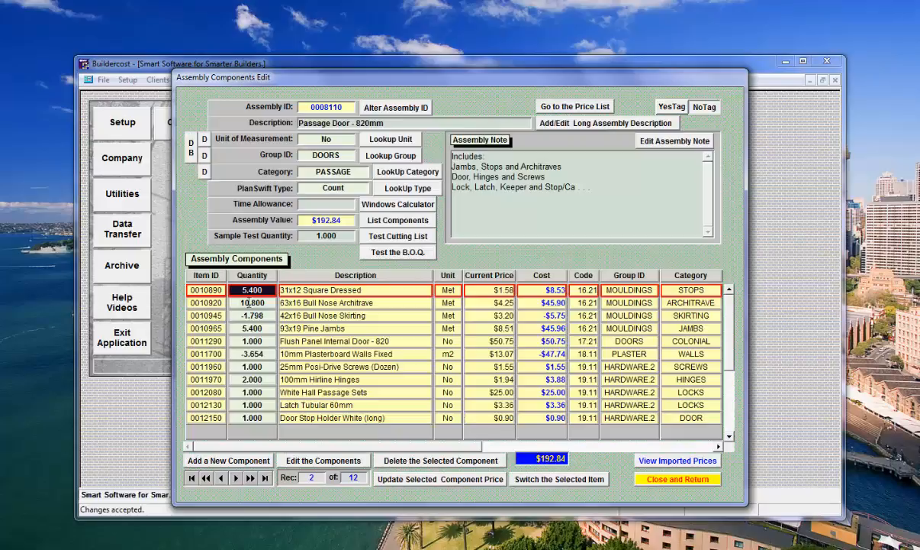
- Set the assembly's time allowance to 1.1
click(729, 290)
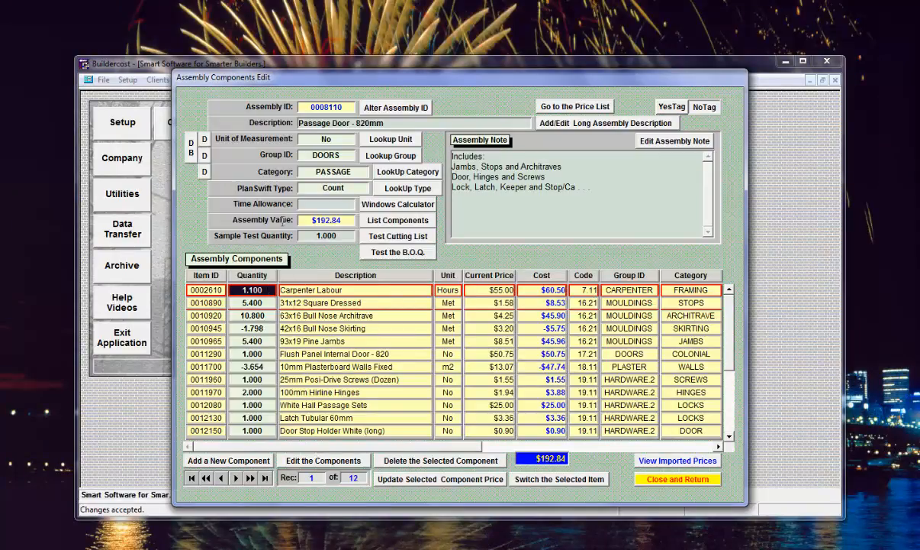
click(311, 203)
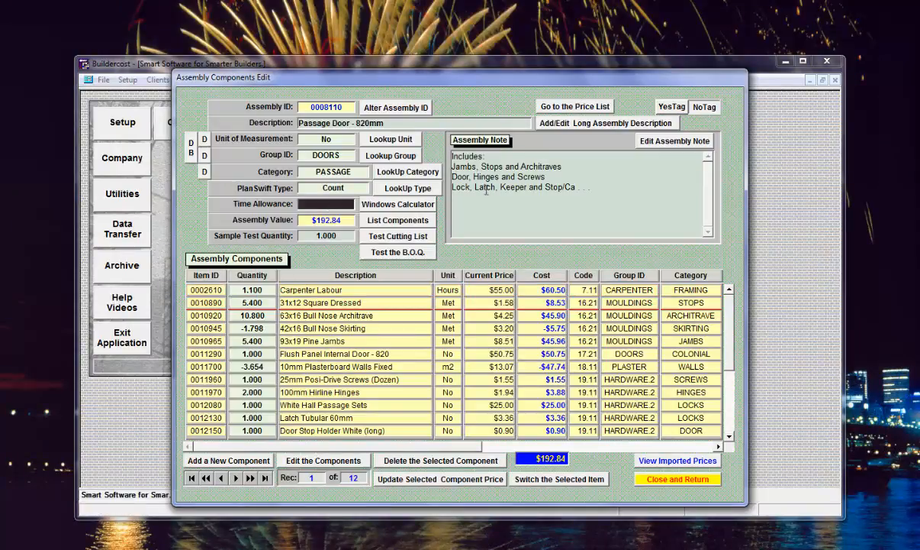
text(1.1)
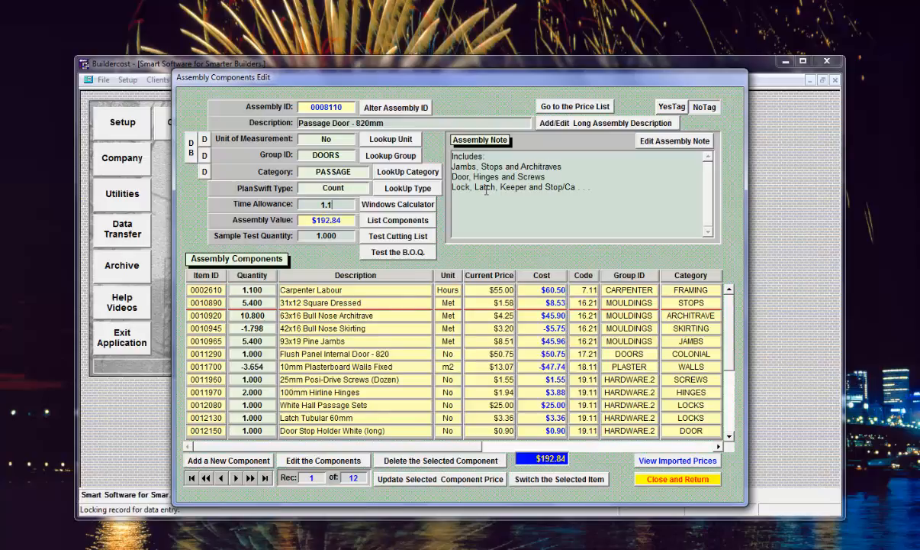
key(Tab)
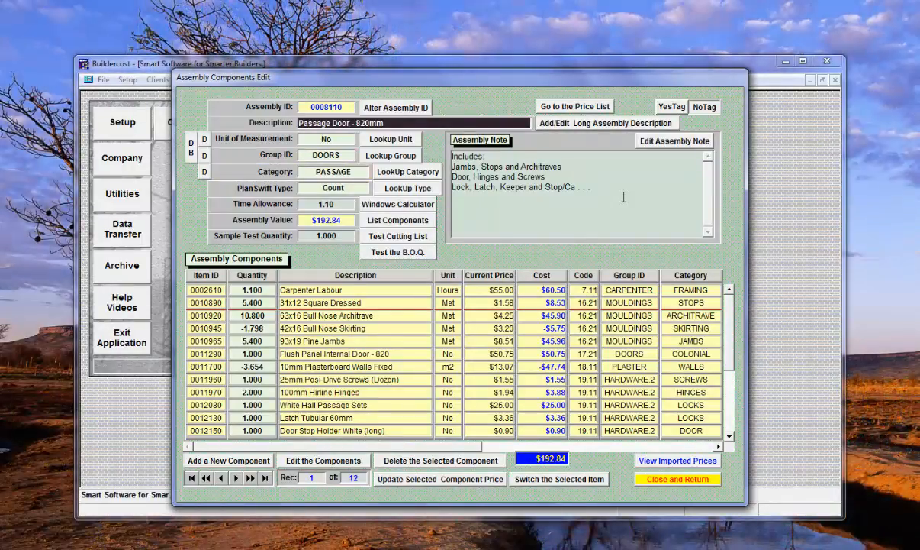
- Add a "Carpenter Labour" line at the end of the assembly note
click(475, 162)
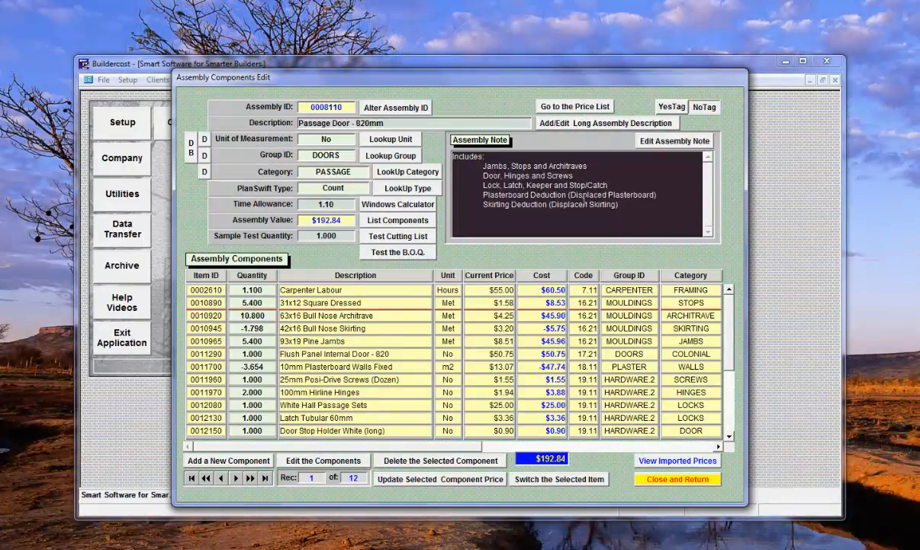
click(679, 144)
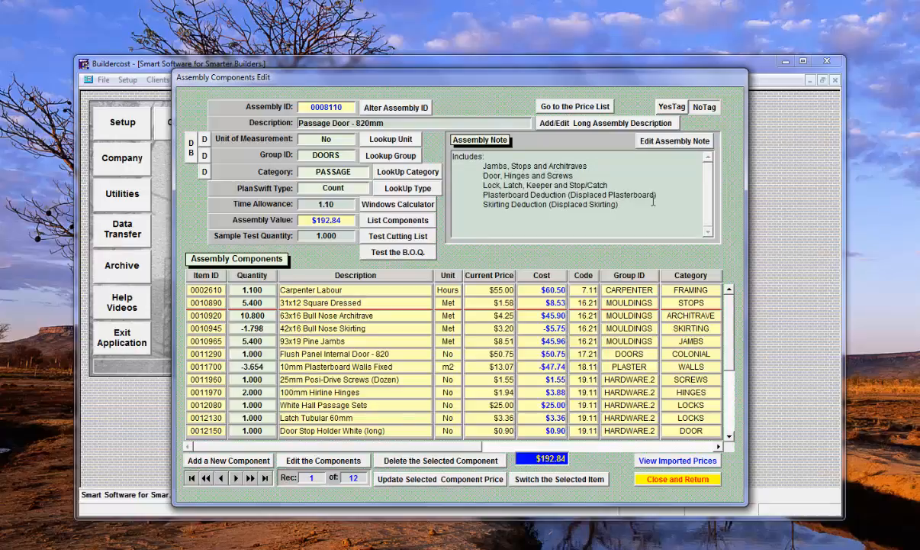
key(Return)
text(Carpenter Labour)
click(216, 289)
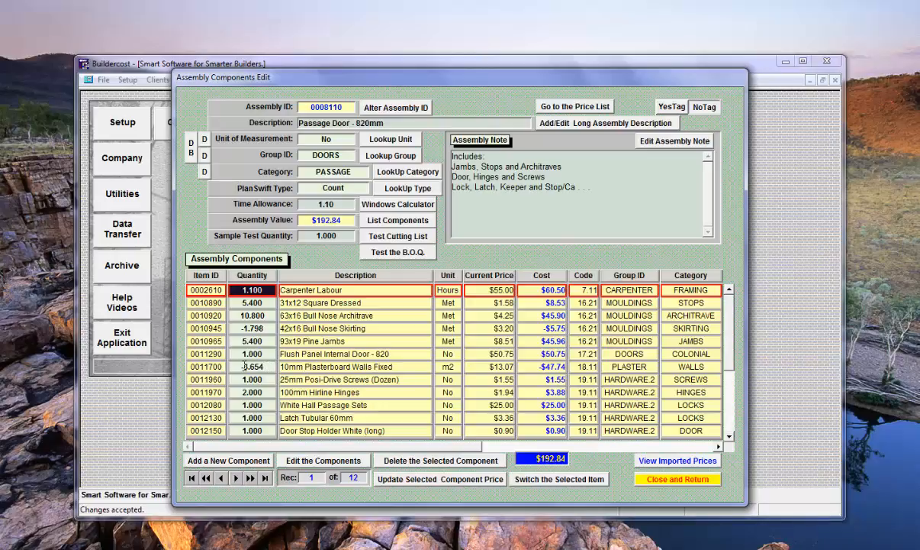
- Delete the "10mm Plasterboard Walls Fixed" component from the assembly
click(256, 367)
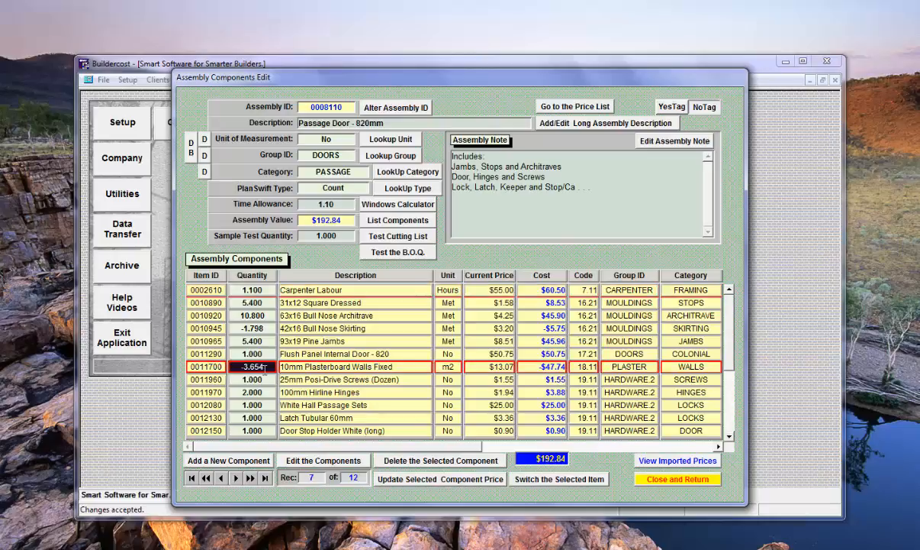
click(460, 462)
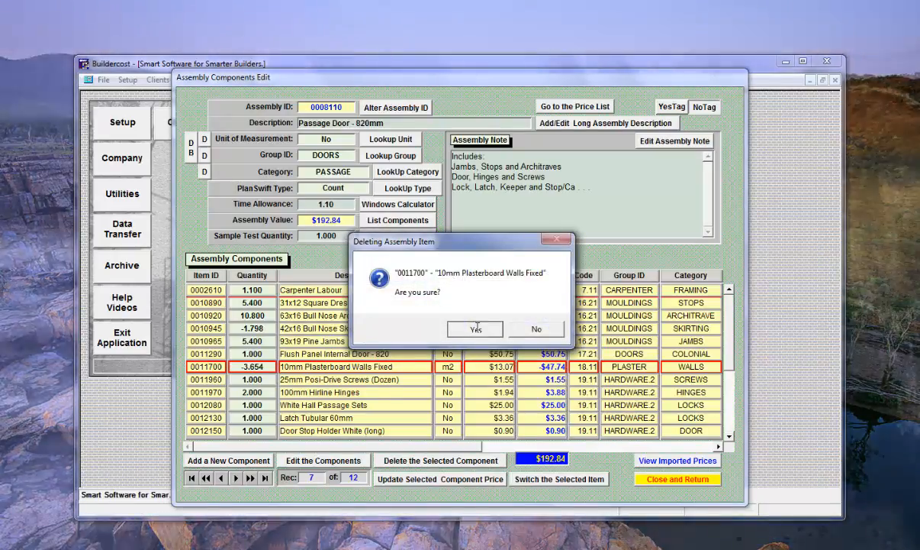
click(475, 328)
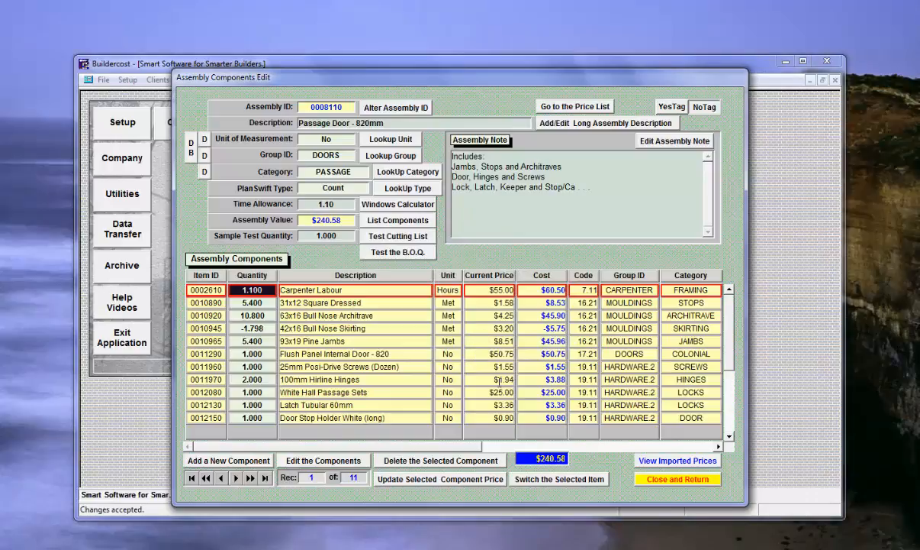
- Examine how the linear total of the "31x12 Square Dressed" component is calculated, and close the calculation
click(244, 328)
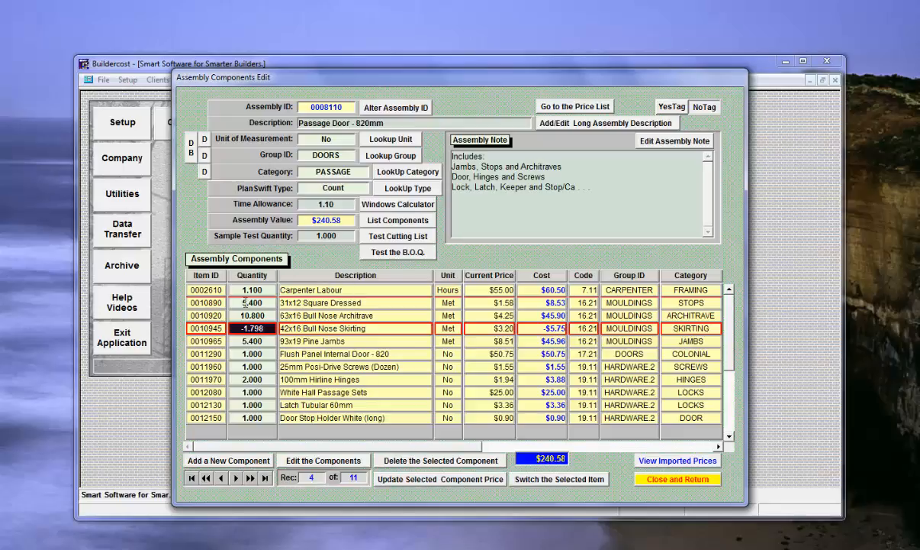
click(296, 302)
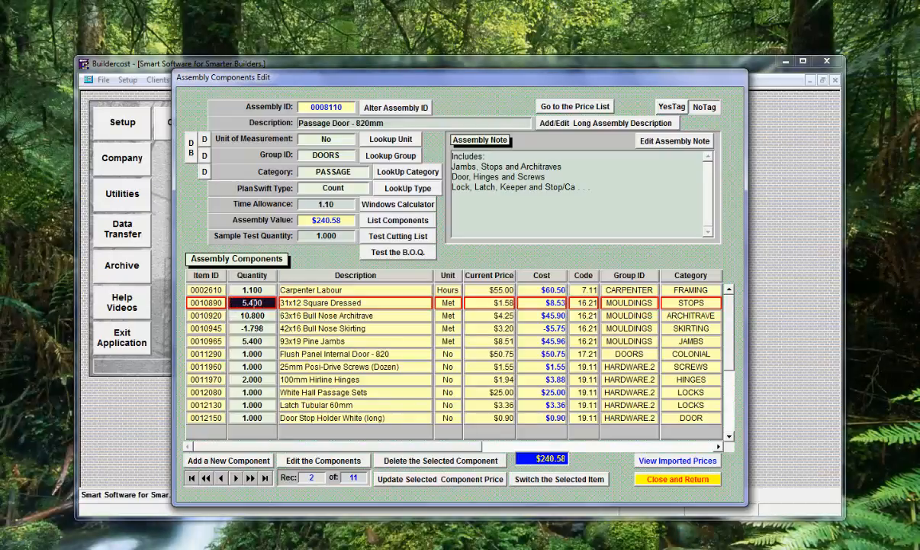
double_click(253, 302)
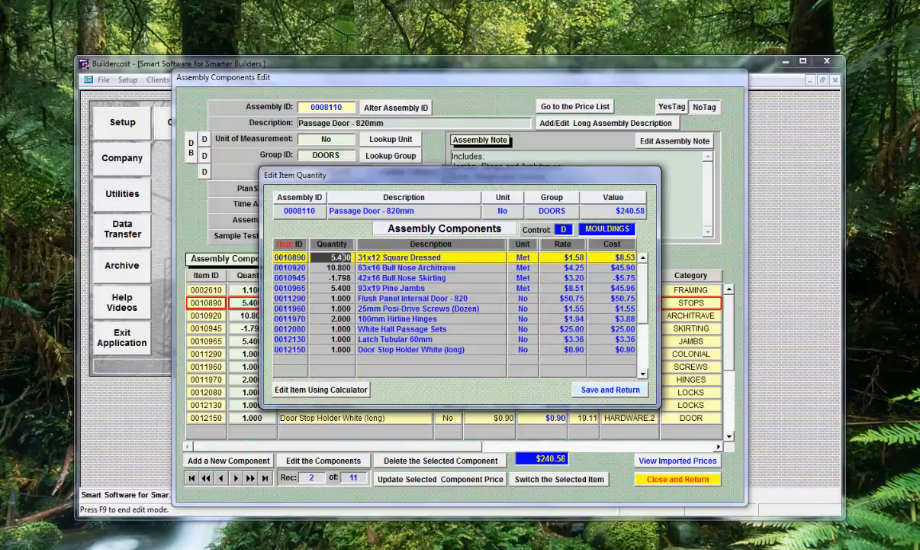
double_click(345, 258)
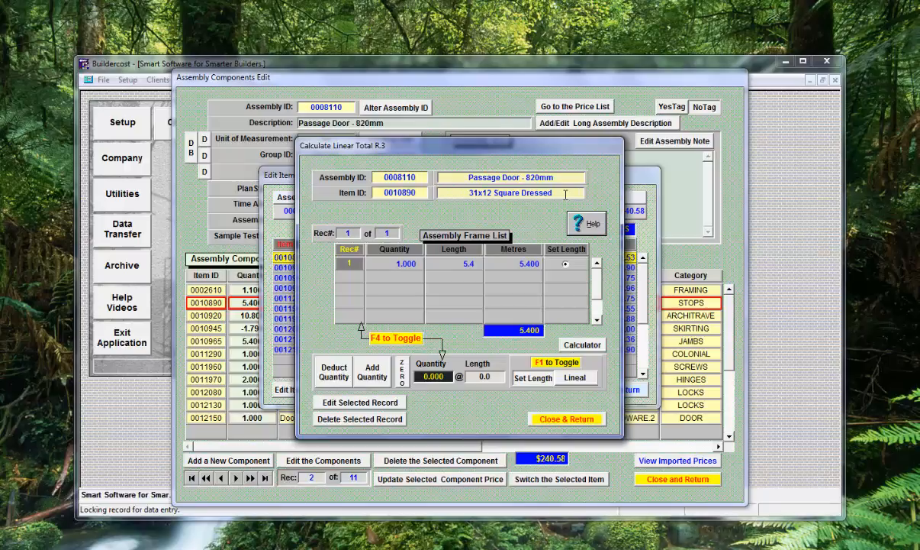
click(577, 420)
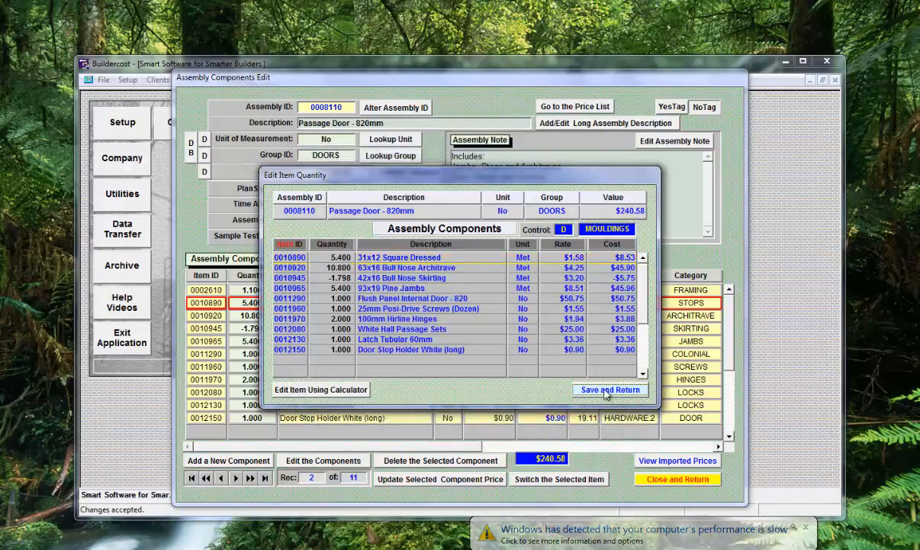
- Examine how the linear total of the "63x16 Bull Nose Architrave" component is calculated, and return to the assembly
click(268, 315)
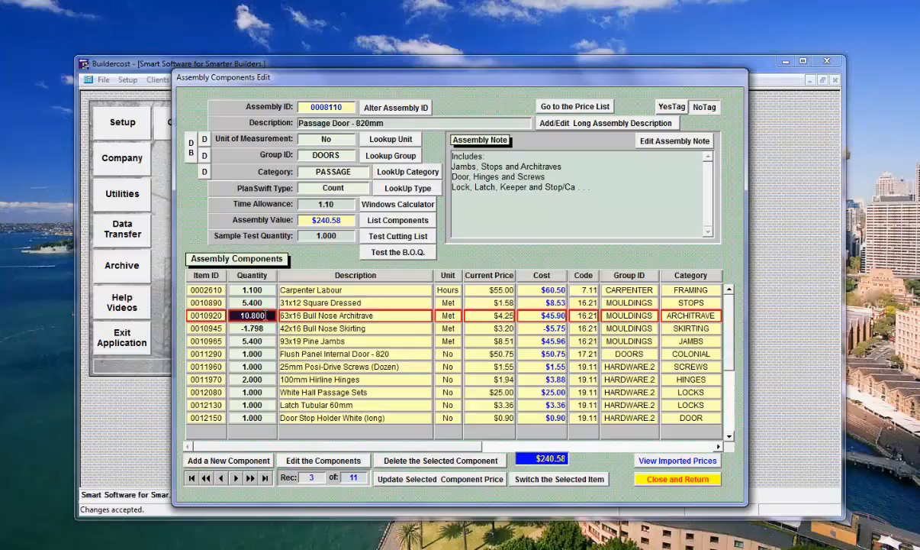
double_click(267, 316)
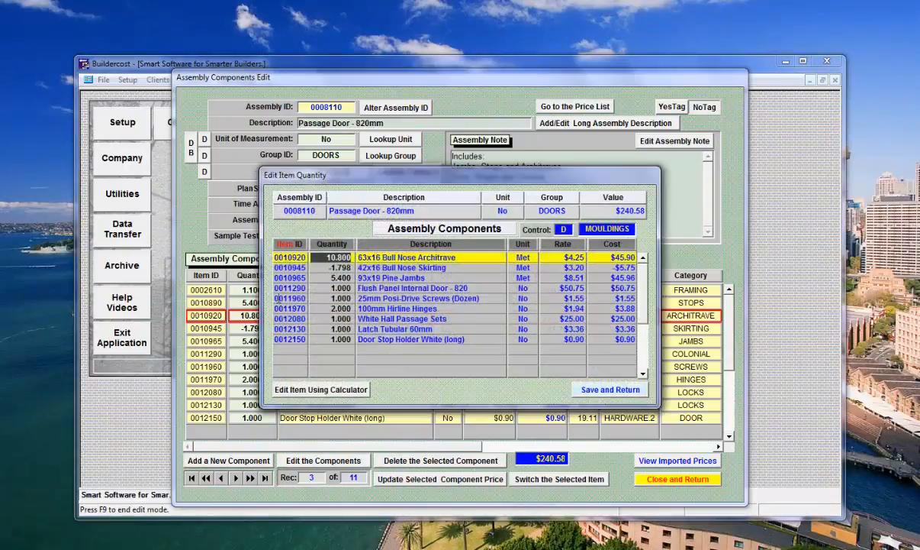
double_click(340, 259)
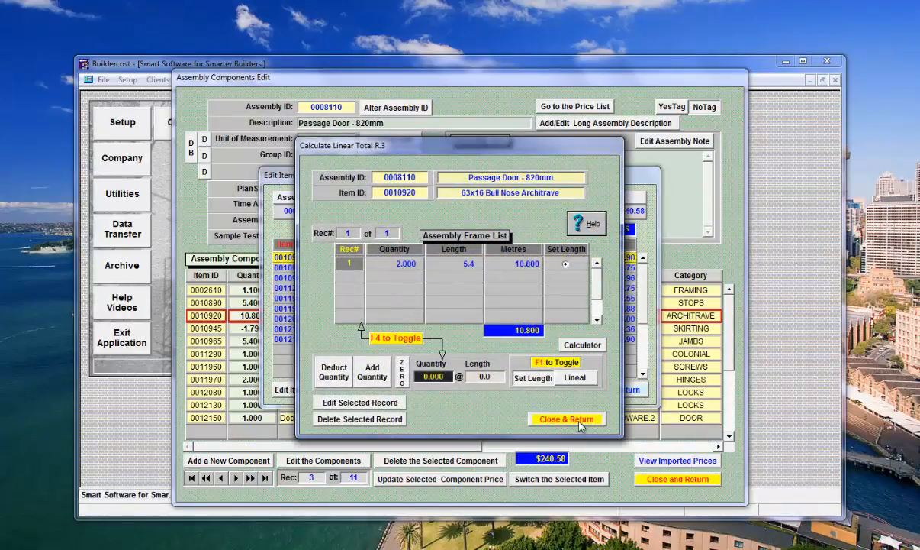
click(551, 418)
click(611, 391)
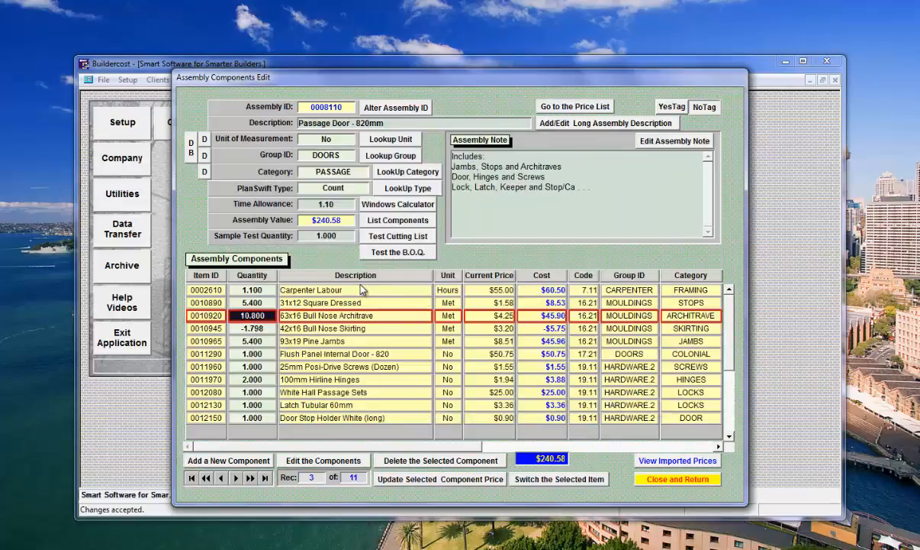
- Set the sample test quantity to 10 and review the assembly's test cutting list
click(346, 236)
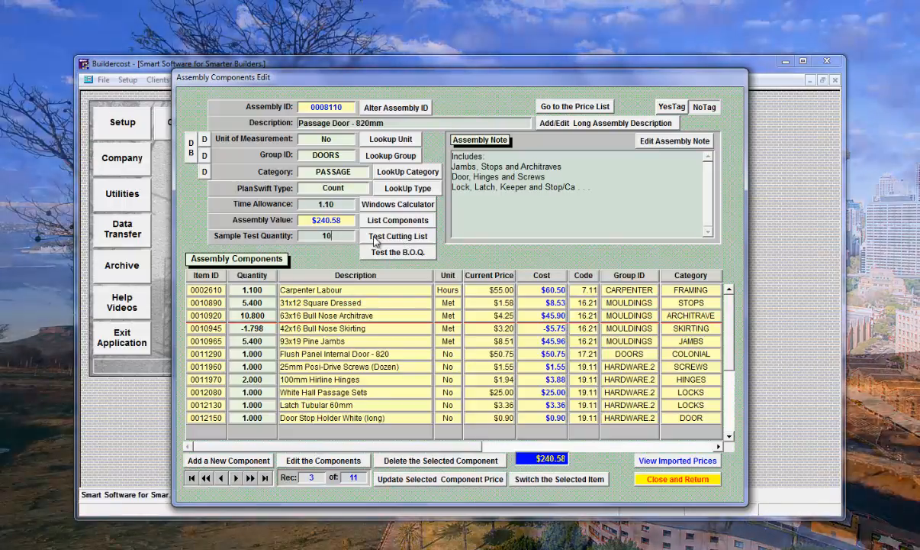
click(404, 238)
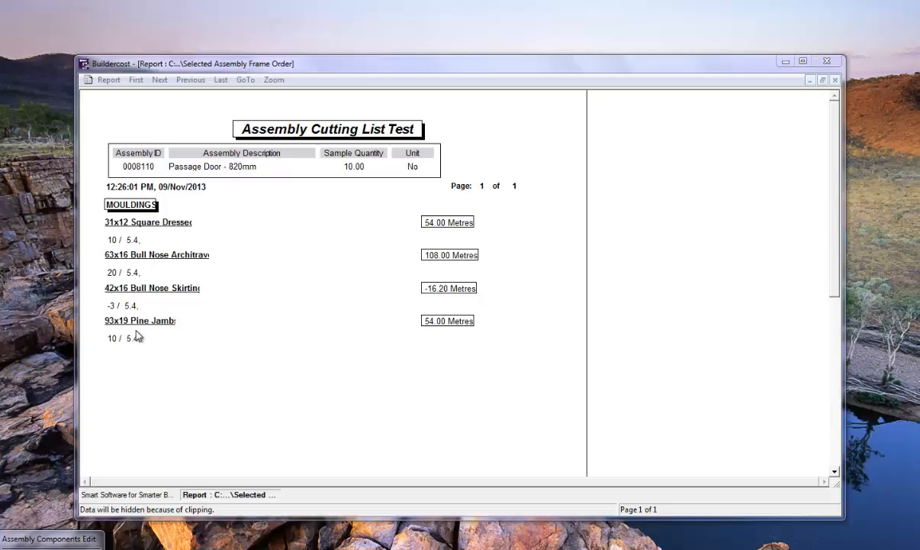
click(837, 81)
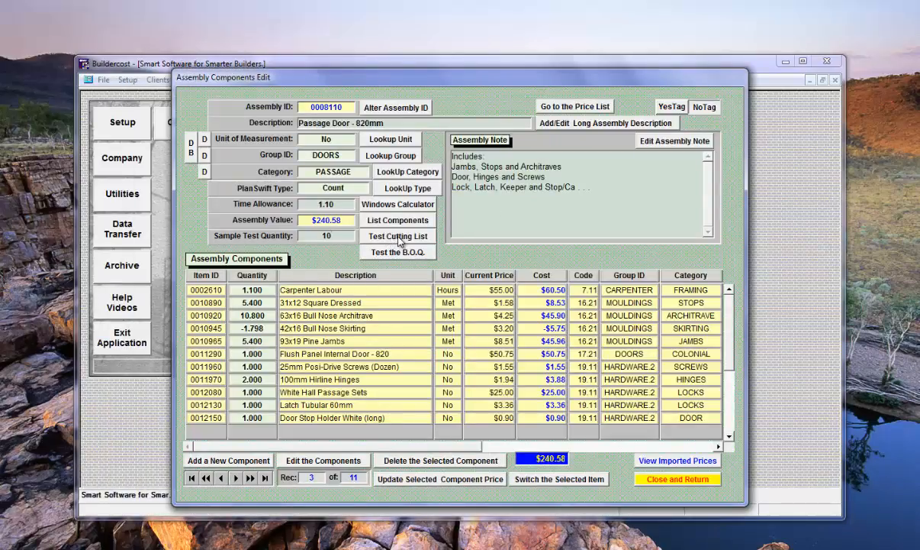
click(389, 233)
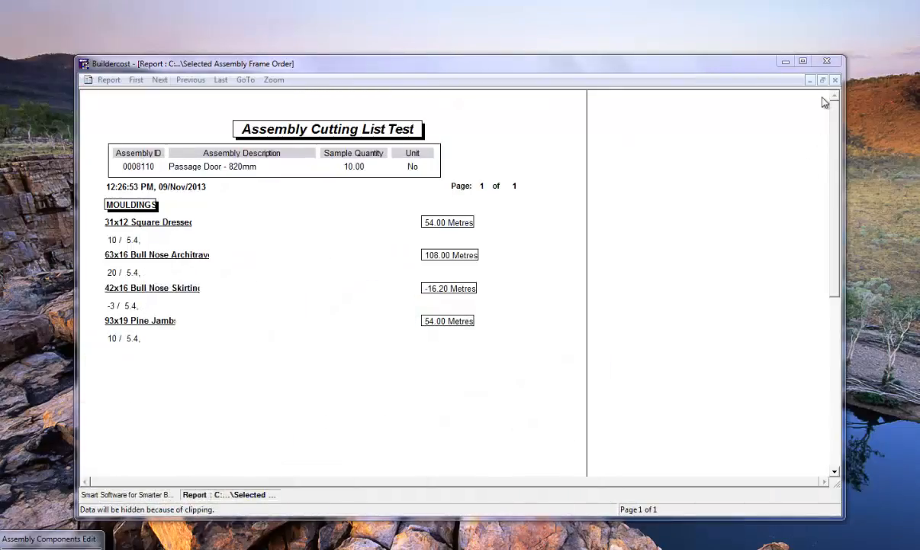
click(837, 81)
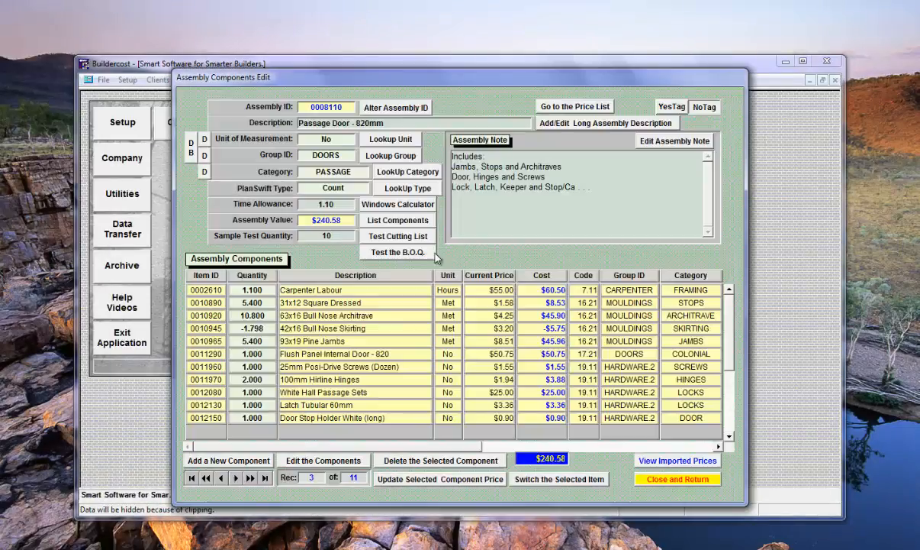
- Generate the assembly's test bill of quantities with prices shown, quantities rounded, pricing from Price A and GST included
click(405, 253)
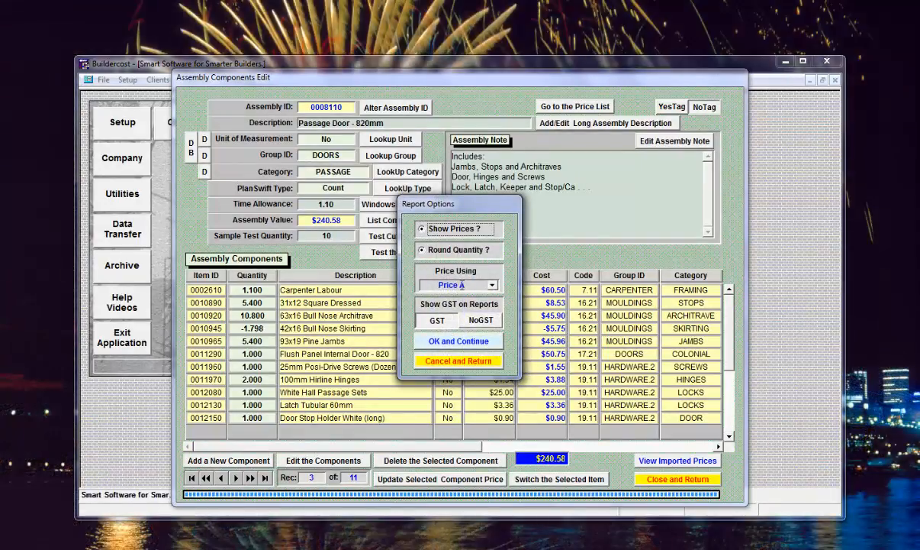
click(492, 285)
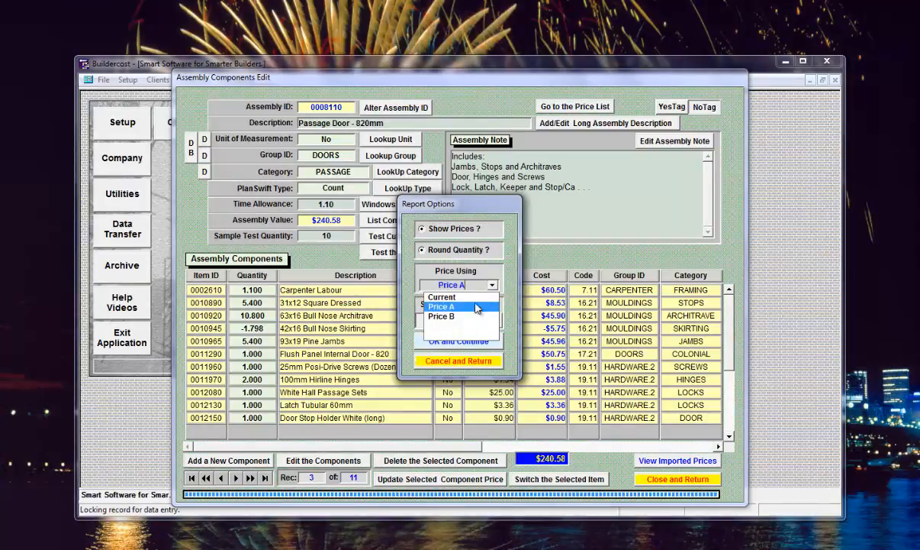
click(447, 306)
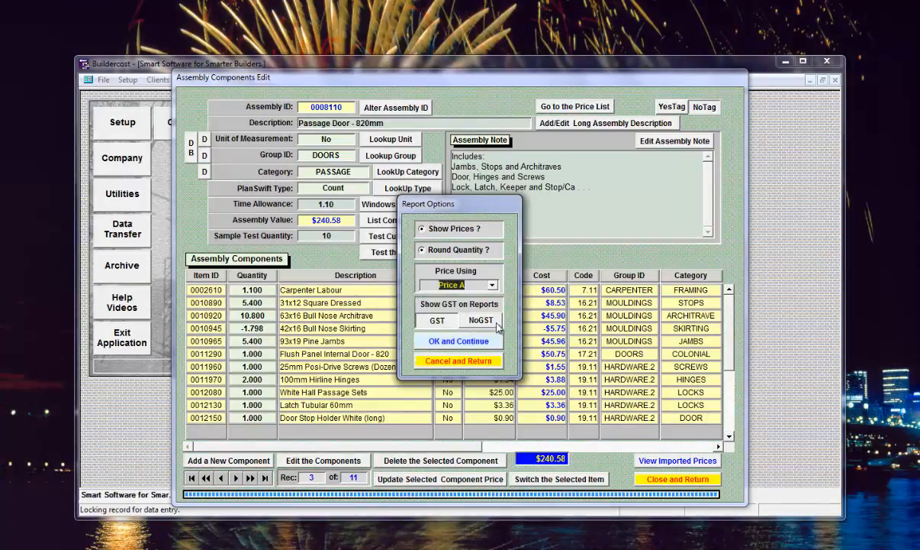
click(434, 322)
click(459, 342)
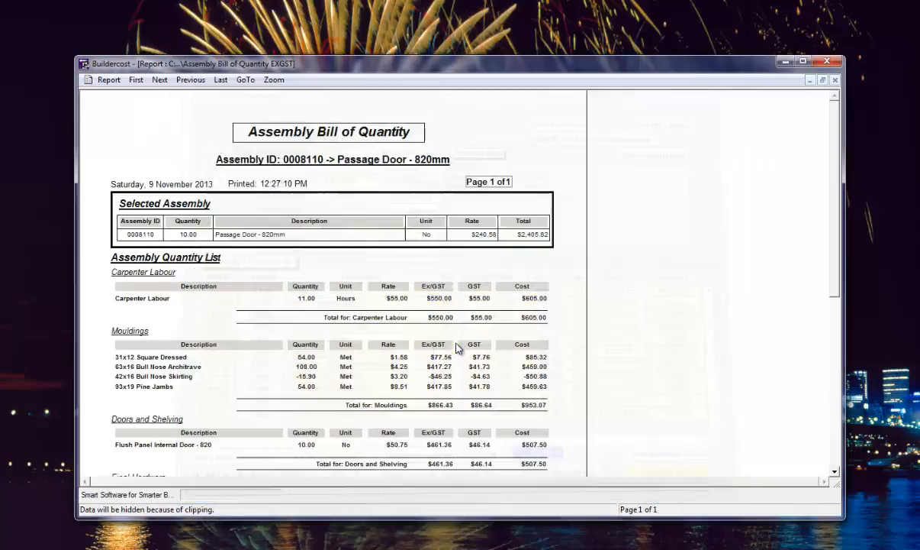
- Review the bill of quantities from the costed total back through the component quantities, and close the report
drag(837, 166, 840, 443)
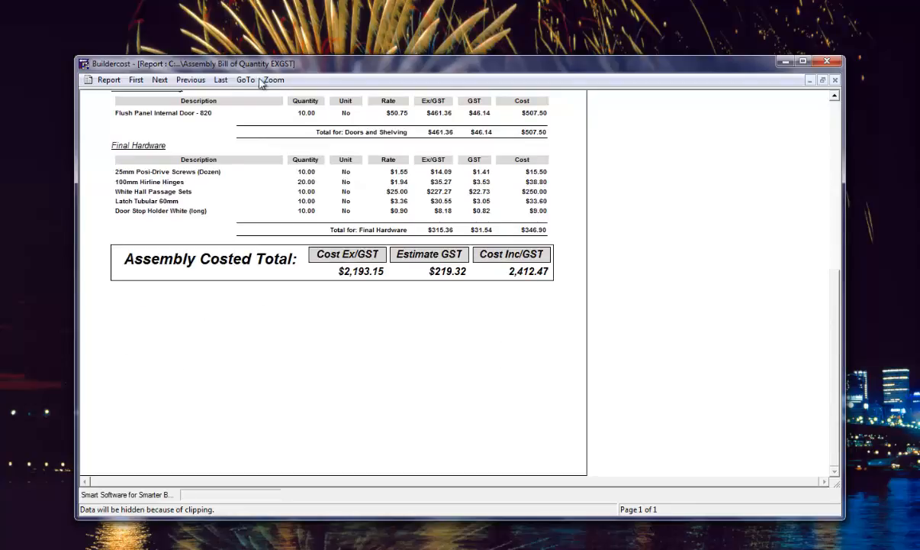
click(220, 81)
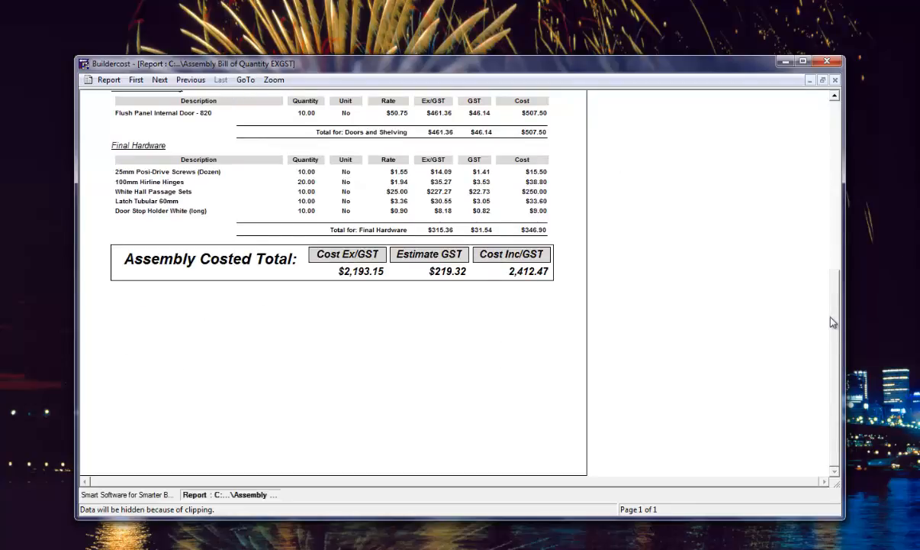
drag(833, 322, 834, 221)
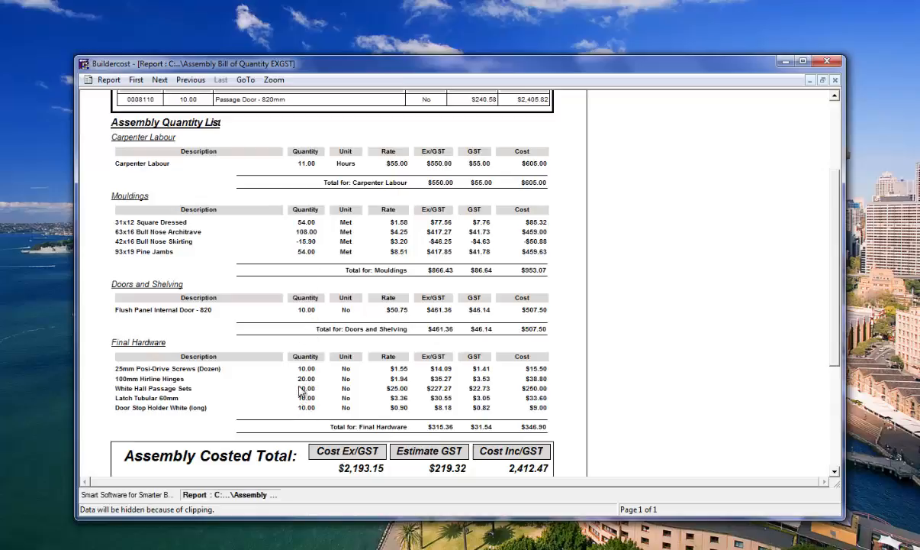
click(836, 80)
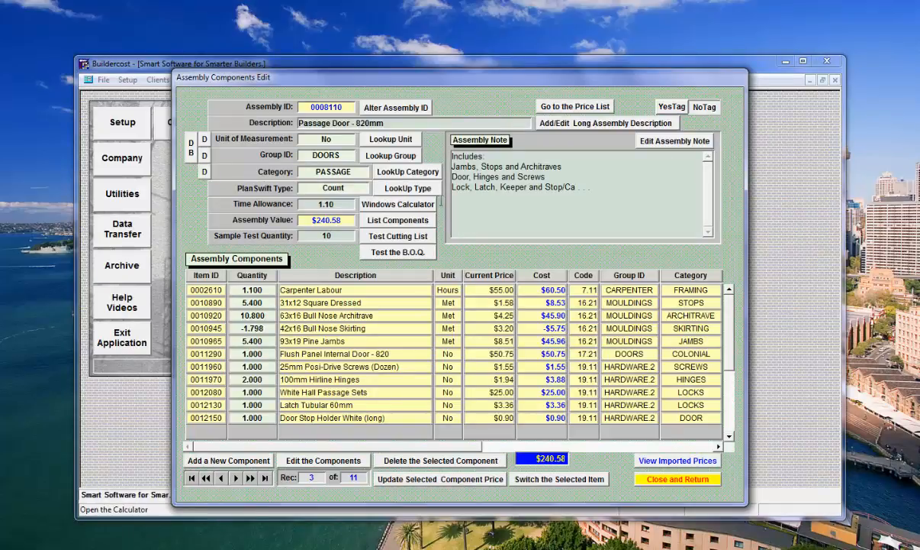
- View the full assembly note and the component listing report for the passage door, and close the report
click(586, 194)
click(651, 141)
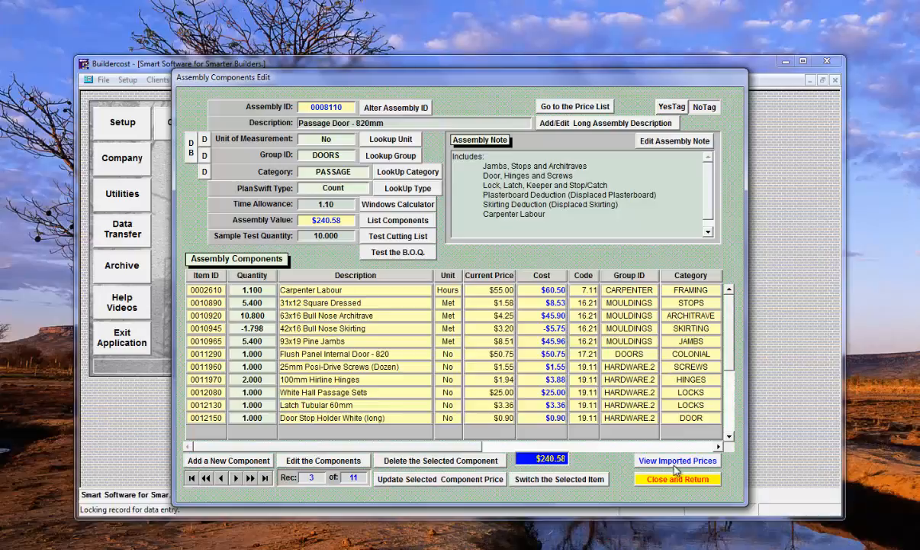
click(394, 222)
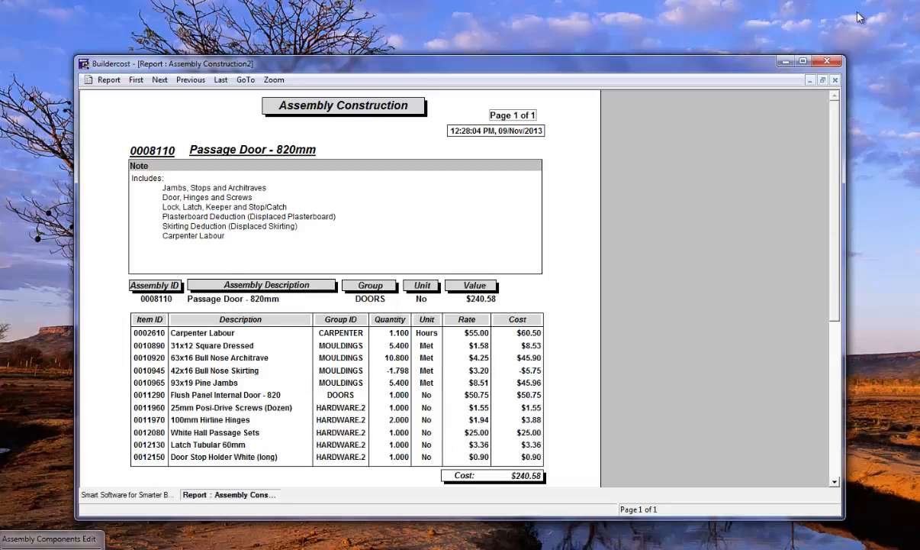
click(836, 80)
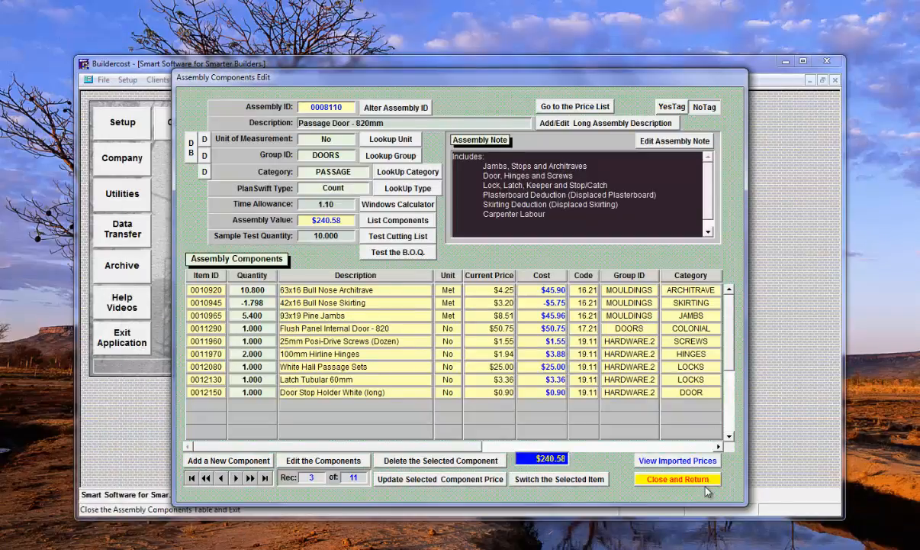
- Close the passage door assembly, reset the list filter, and filter the assembly list to the INT.WALLS group
click(676, 479)
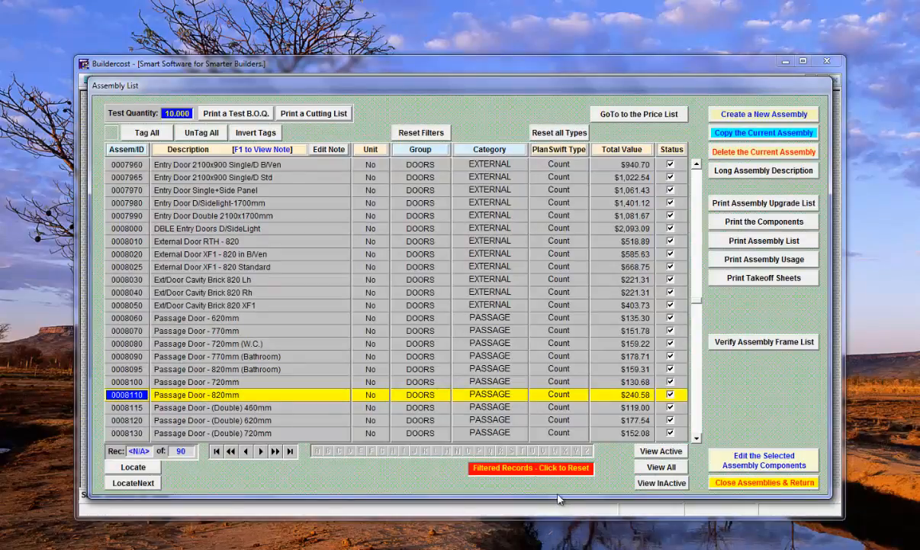
click(530, 468)
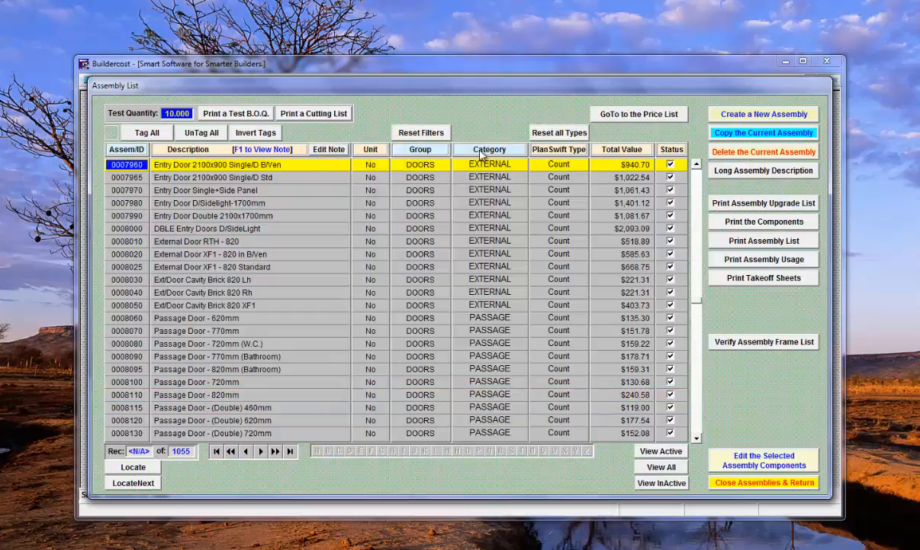
click(432, 165)
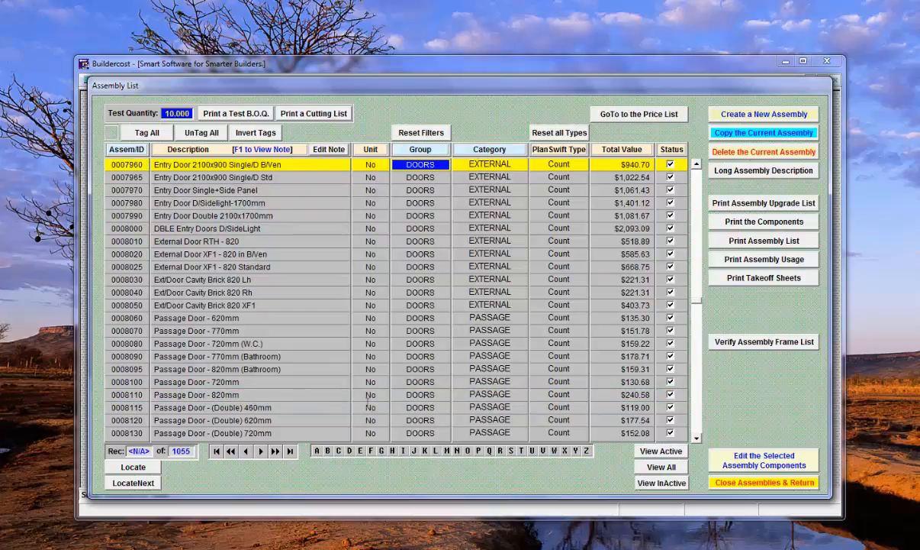
click(403, 450)
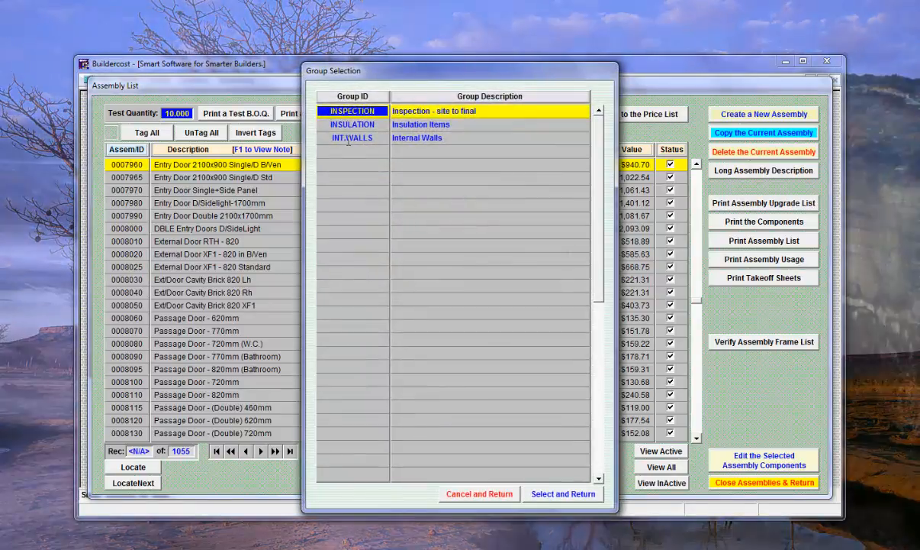
double_click(352, 138)
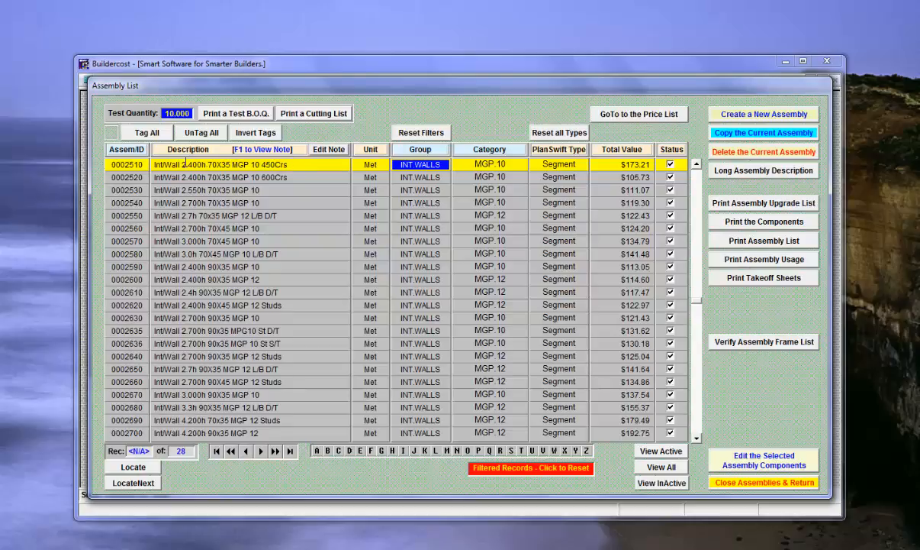
- Review and save the note of the "Int/Wall 2.400h 70X35 MGP 10 450Crs" assembly, and open its components
click(332, 151)
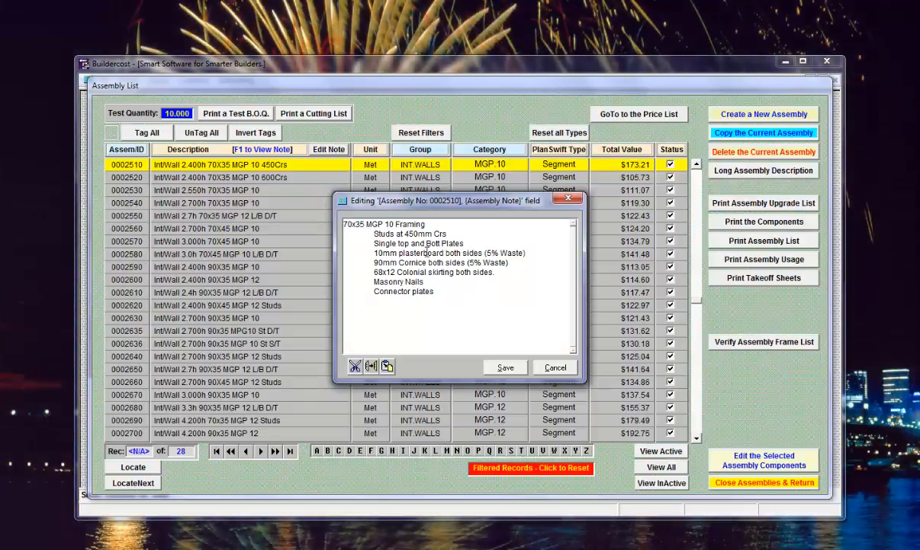
click(494, 369)
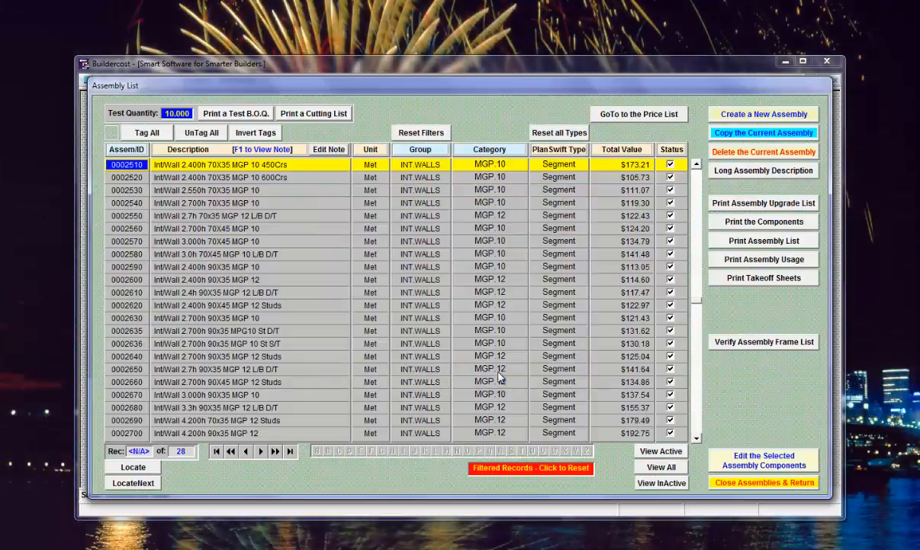
double_click(127, 164)
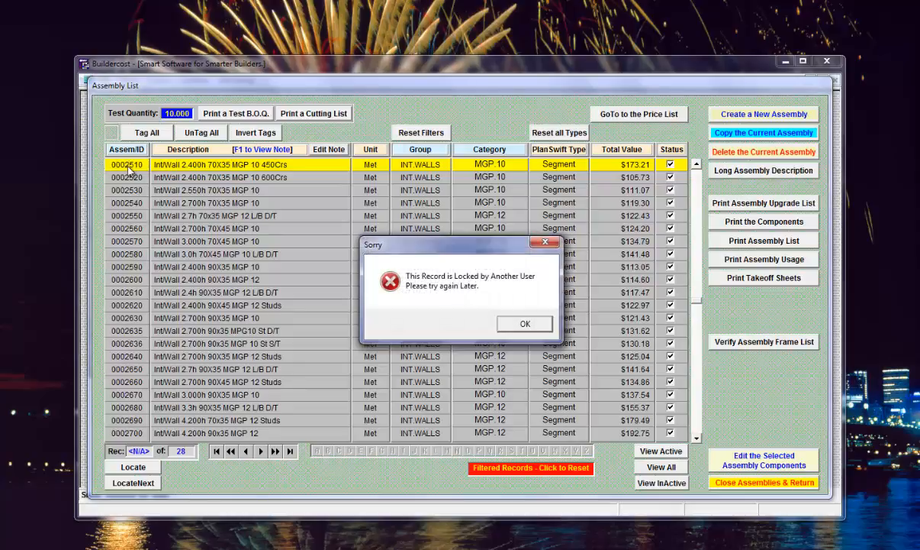
click(524, 325)
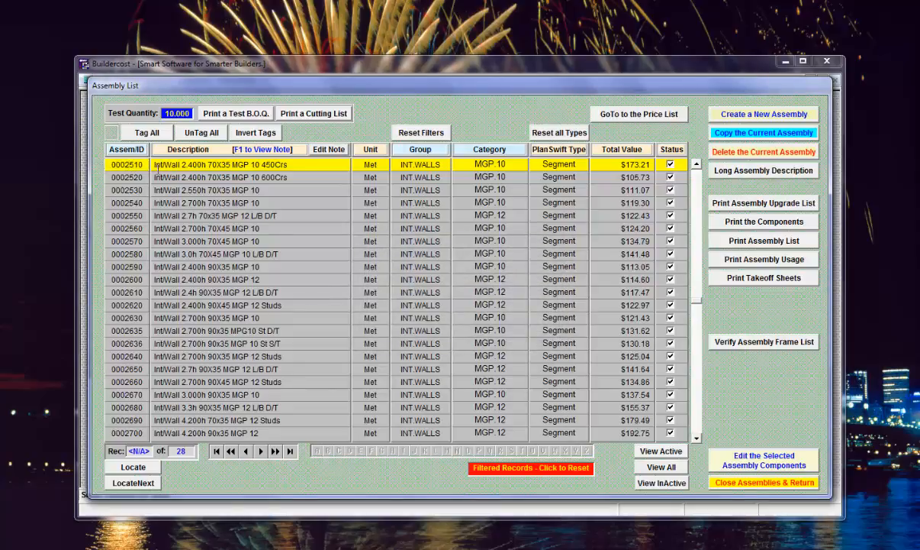
click(142, 176)
click(137, 164)
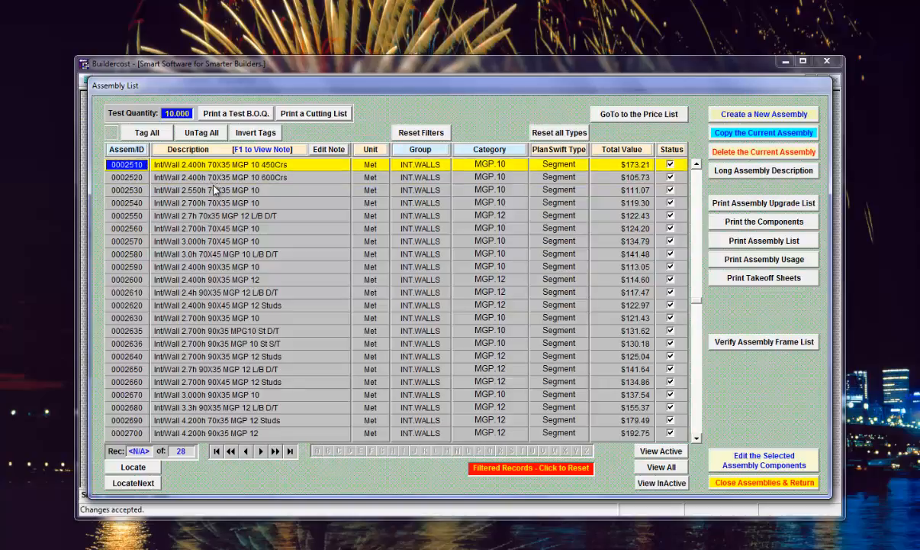
double_click(142, 166)
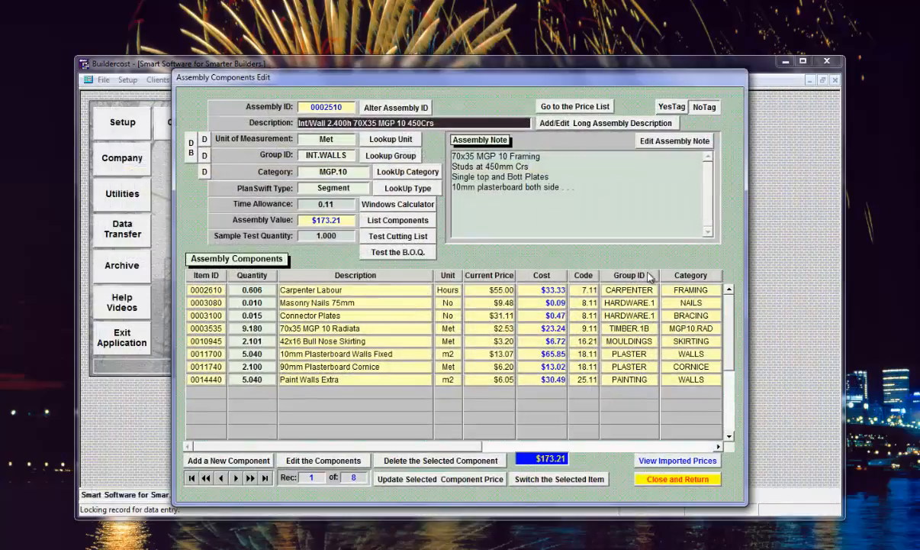
- Show the wall assembly's full note, and view and save its long description
click(629, 203)
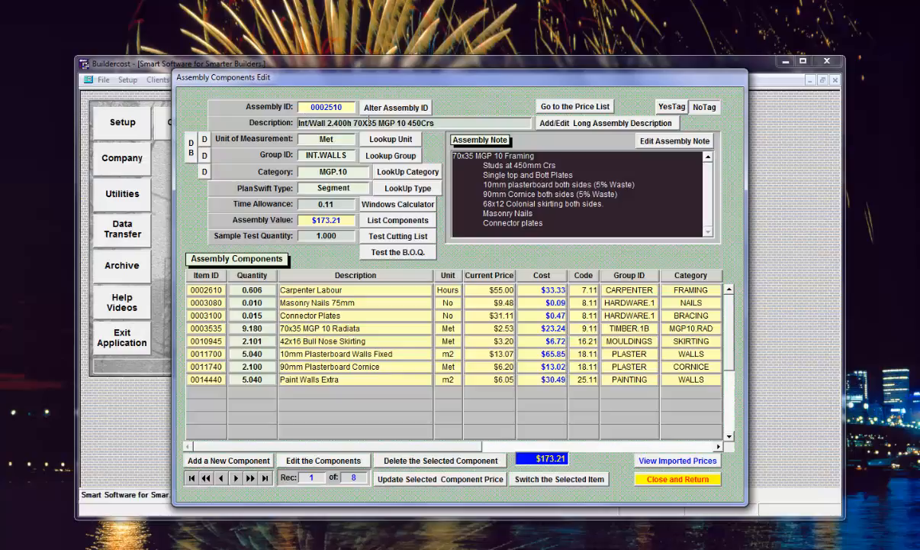
click(609, 124)
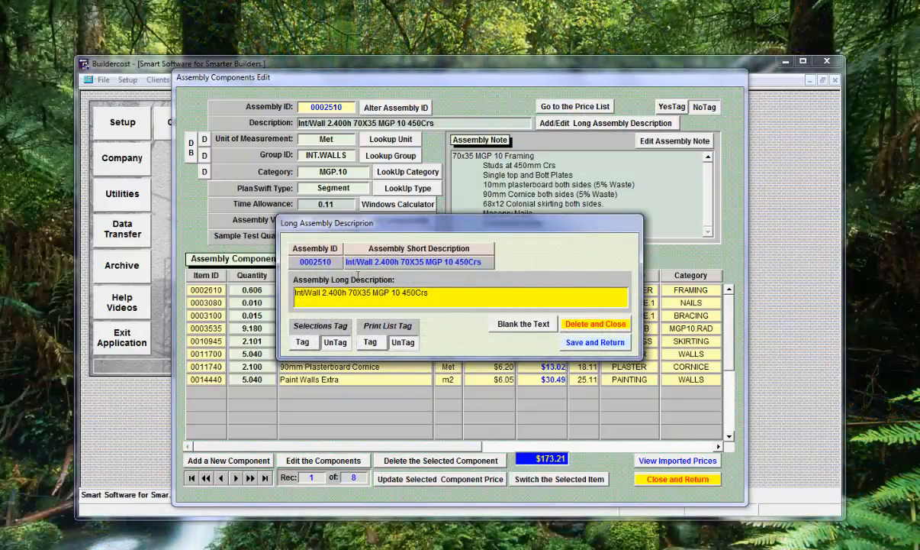
click(600, 342)
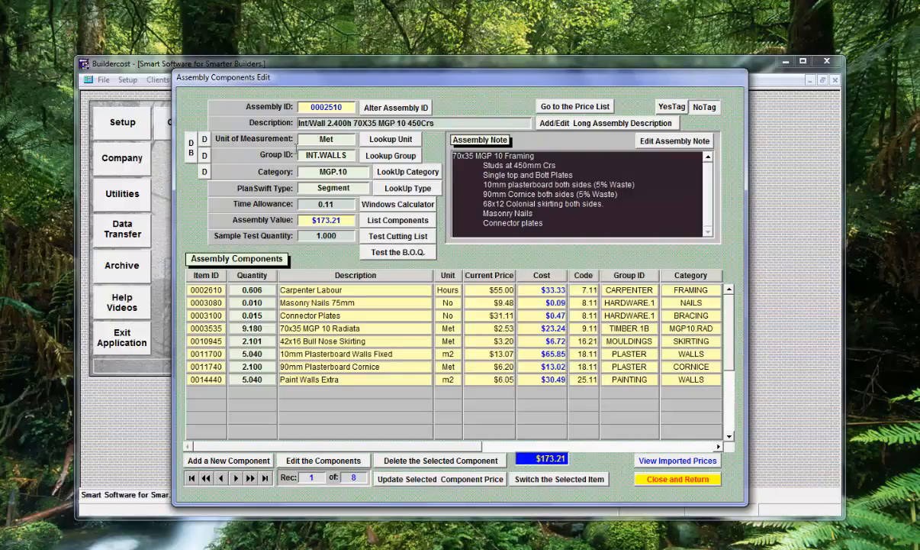
- Switch the wall assembly's PlanSwift type to Count, and set it back to Segment
double_click(336, 186)
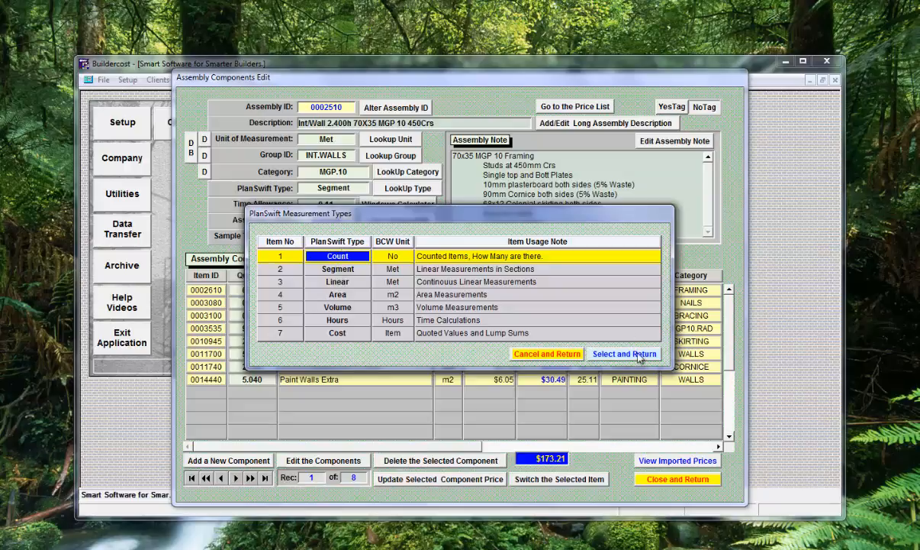
click(611, 353)
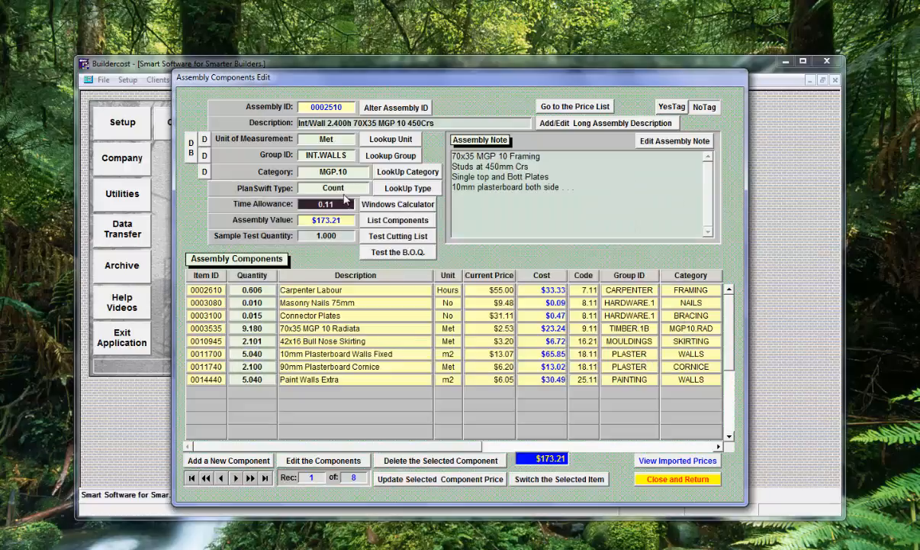
double_click(346, 187)
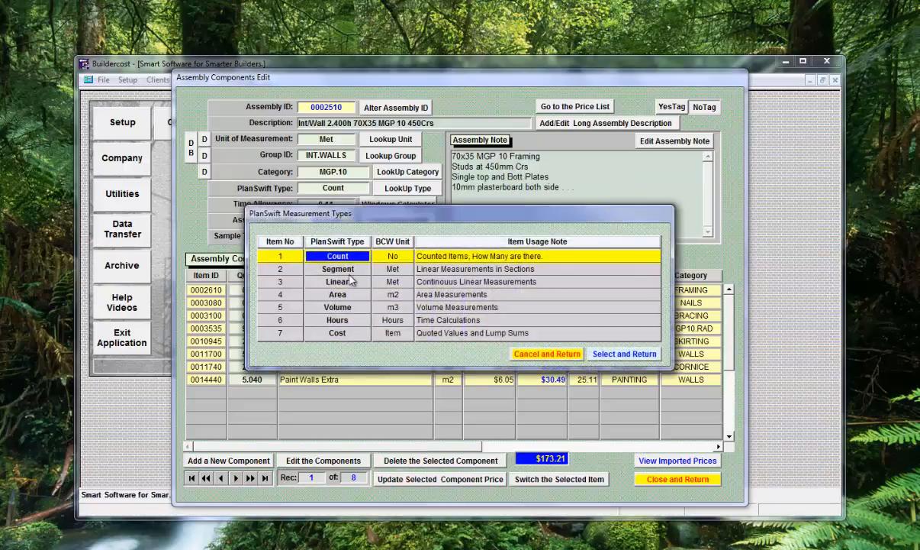
double_click(348, 271)
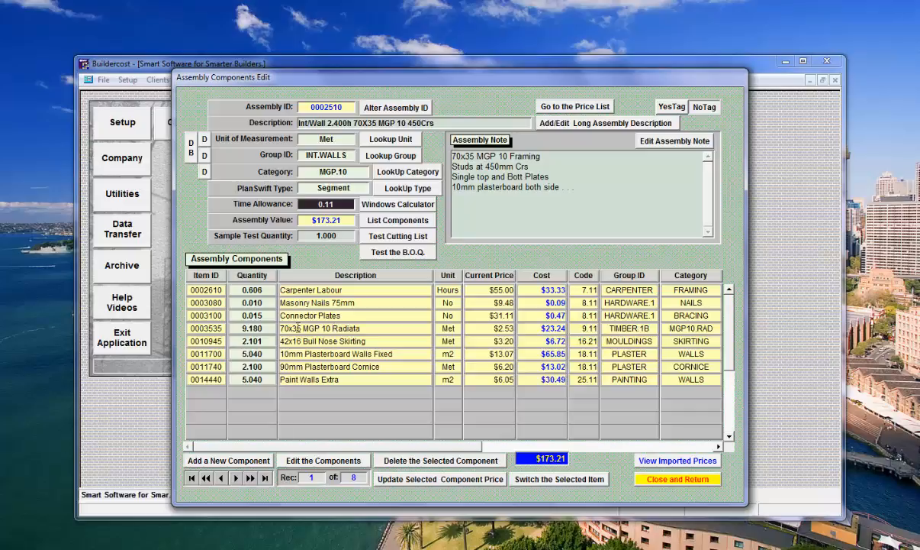
- Review the frame list lengths and quantities behind the 70x35 MGP 10 Radiata component, and return to the assembly components
double_click(253, 329)
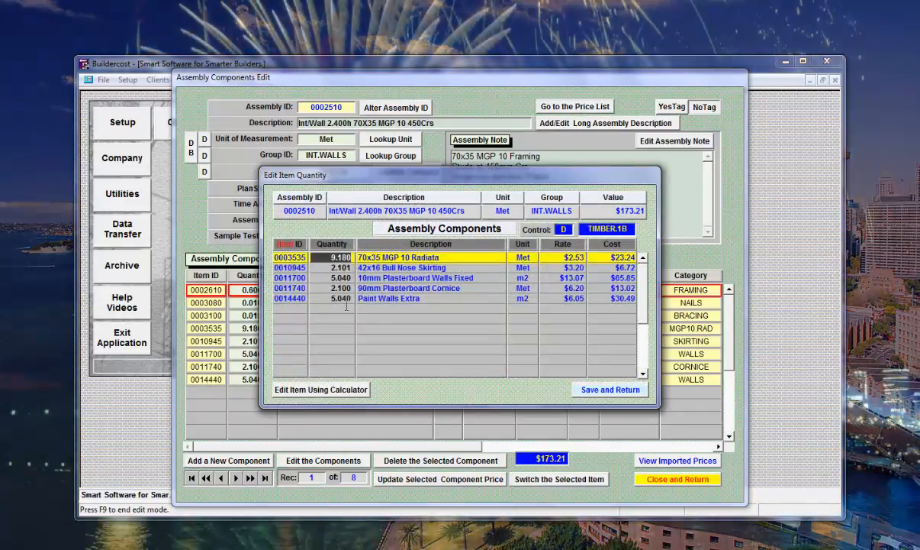
double_click(339, 258)
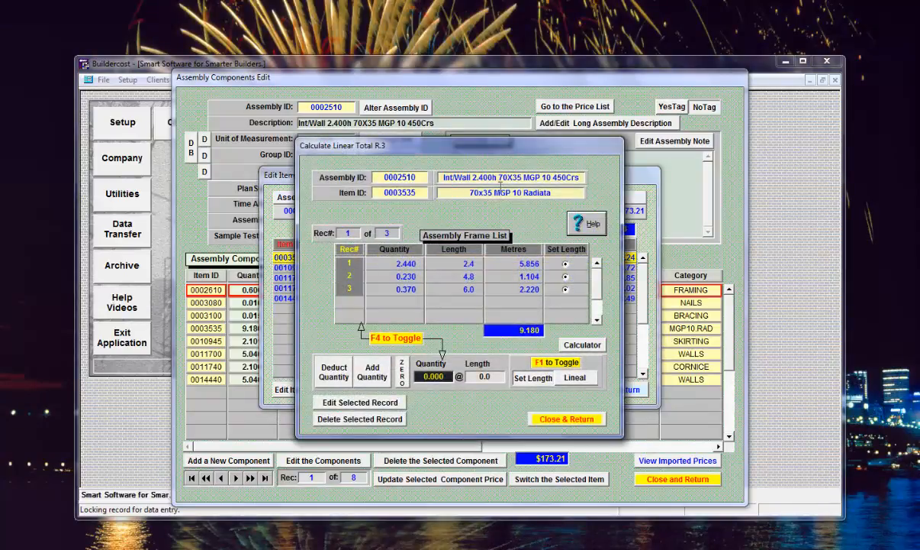
click(475, 262)
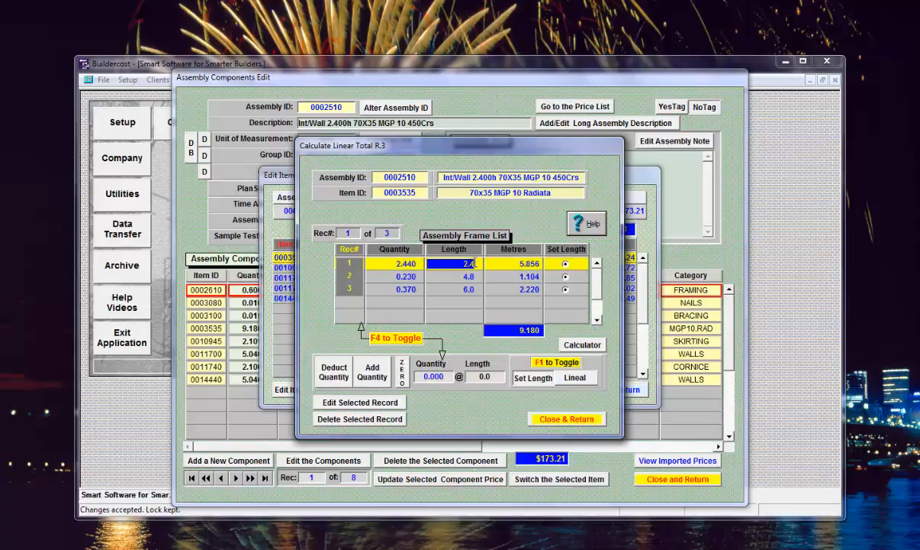
click(404, 277)
click(408, 276)
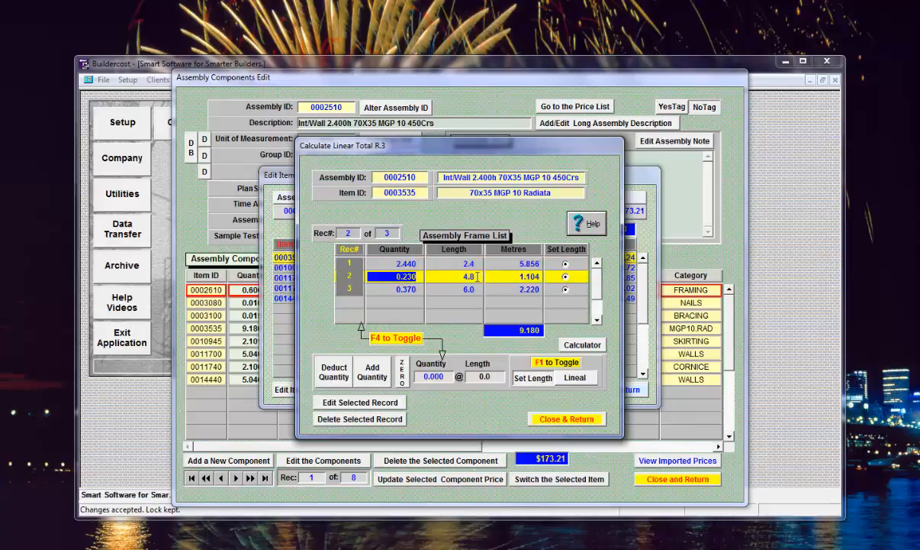
click(418, 288)
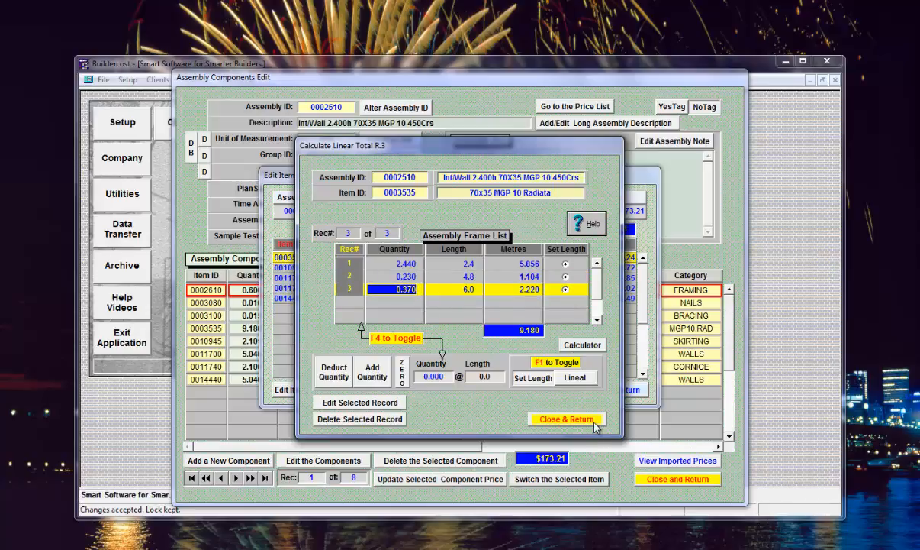
click(568, 418)
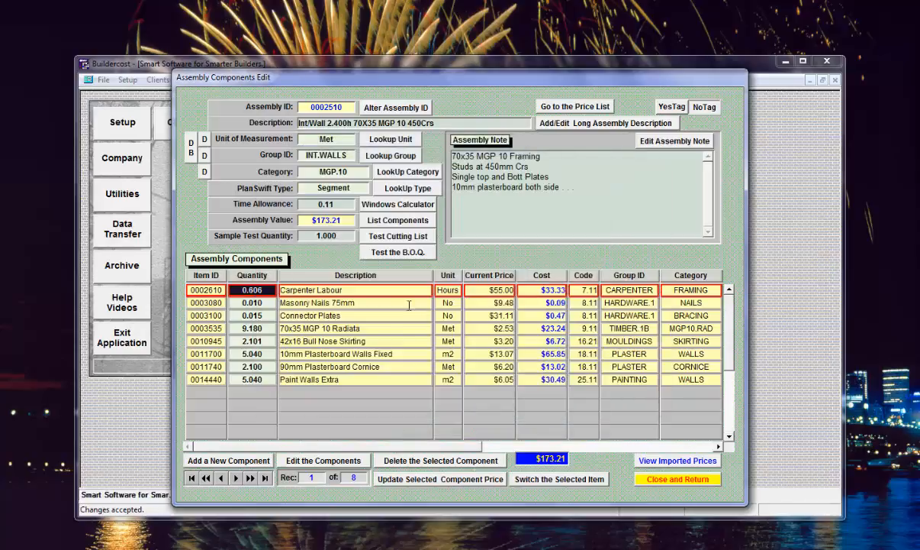
- Set the sample test quantity to 75, view the wall assembly's test cutting list, and close the report
click(347, 236)
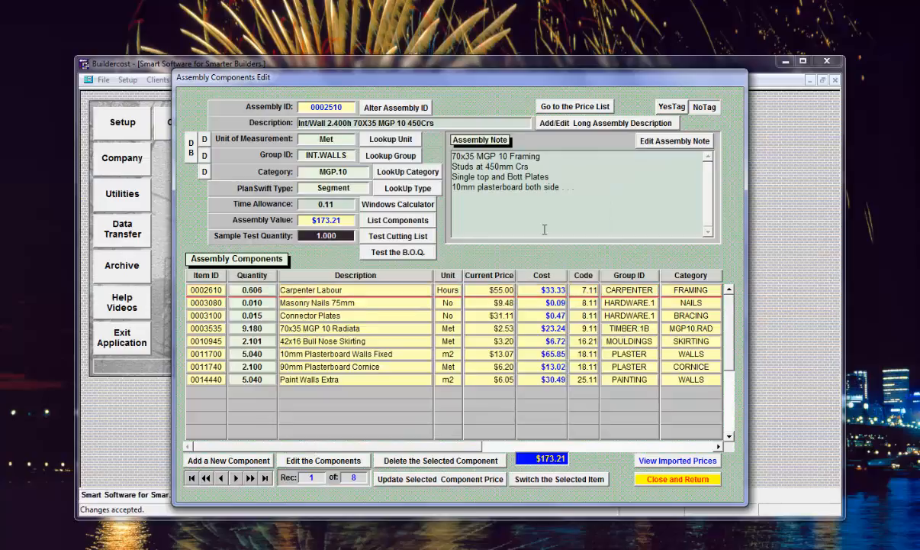
text(75)
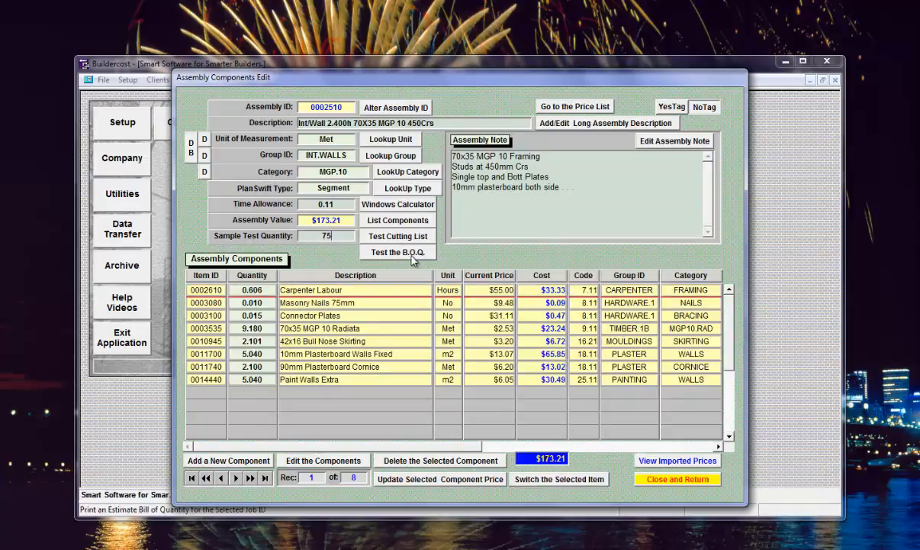
click(386, 236)
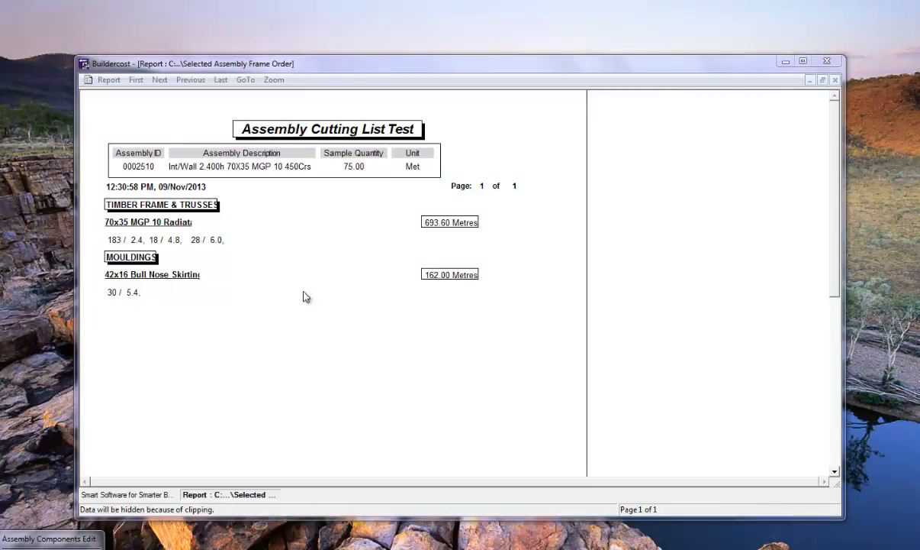
click(836, 80)
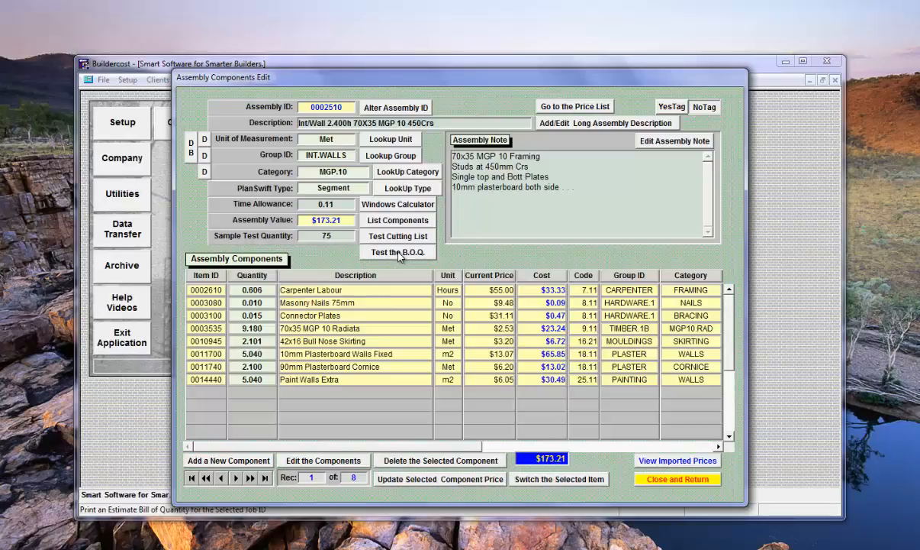
- Generate the test bill of quantity with prices shown, rounded quantities and Price A, read it through to the costed total, and close it
click(398, 253)
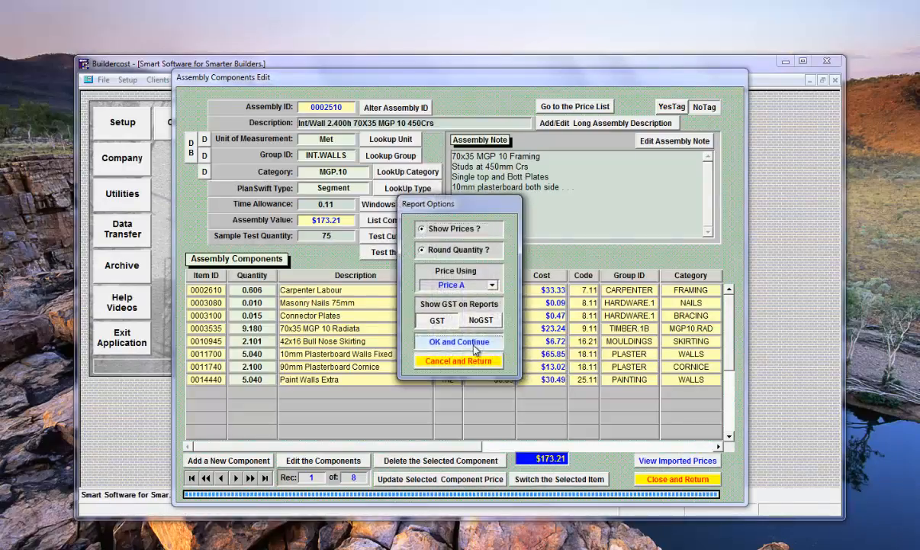
click(459, 342)
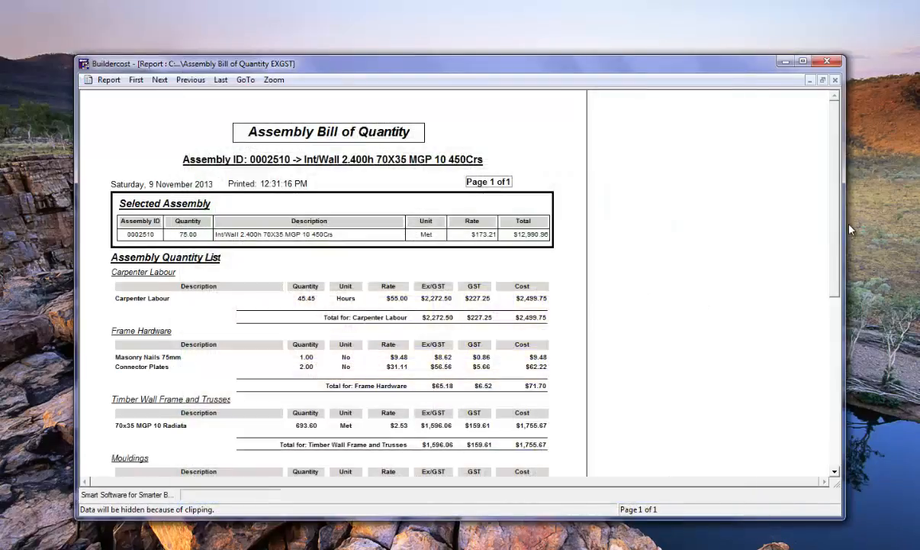
mouse_move(835, 251)
mouse_down()
mouse_move(835, 384)
mouse_move(837, 309)
mouse_up()
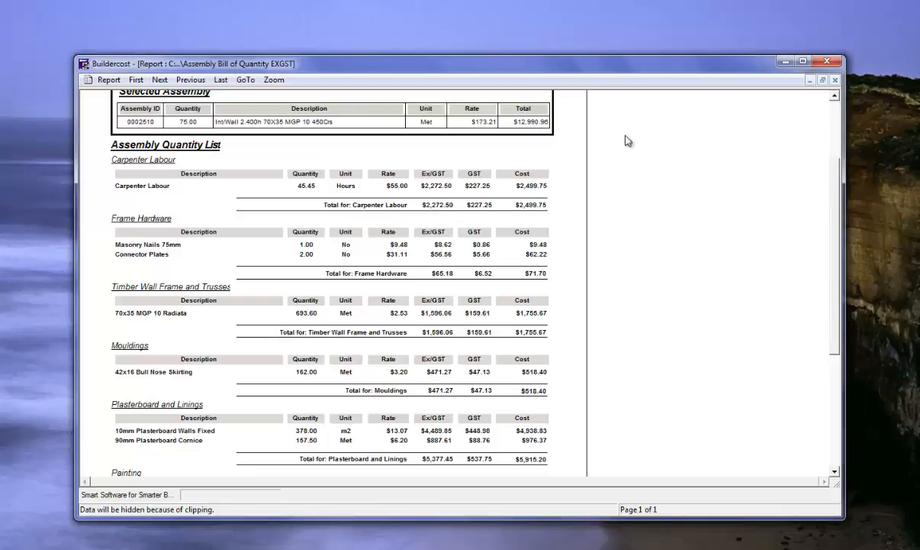
scroll(840, 293, down, 2)
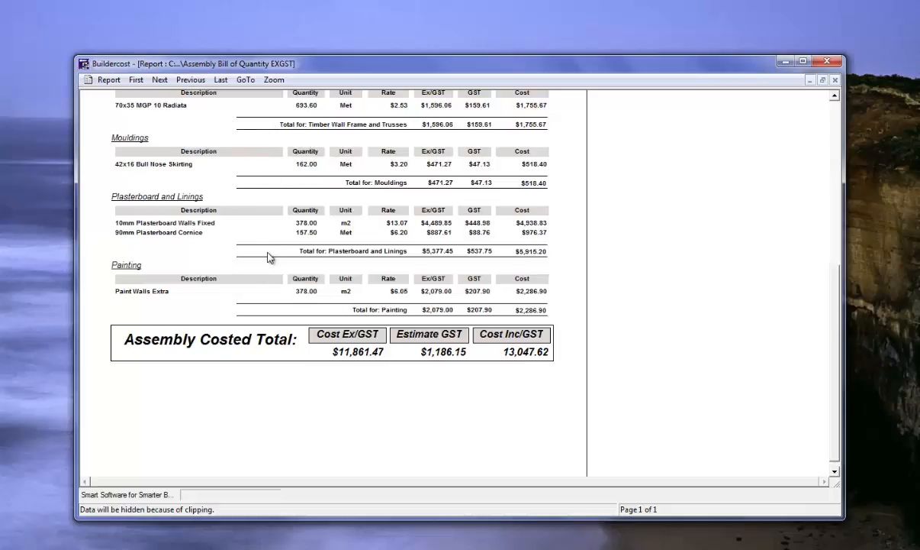
click(835, 79)
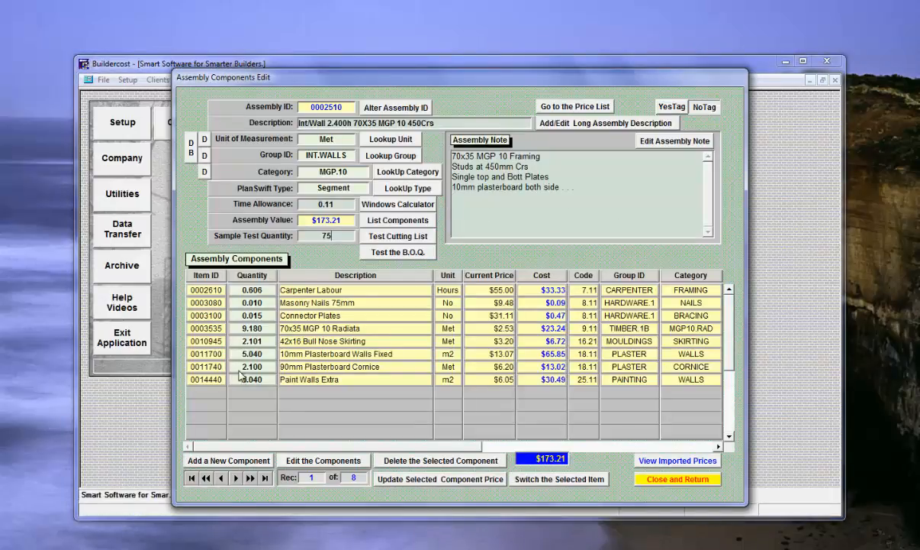
- Set the 90mm Plasterboard Cornice component's Price A to $10.00, match Price B to it, and update the item
key(Tab)
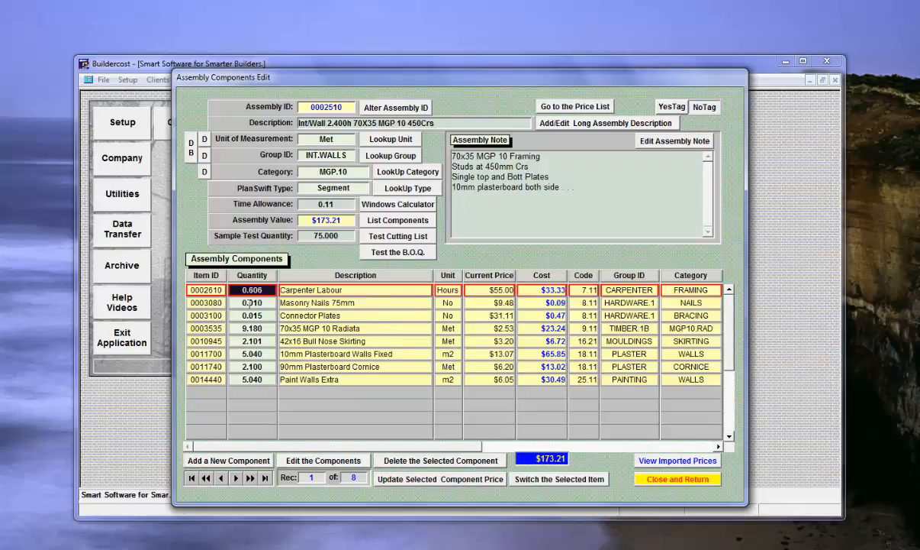
click(207, 316)
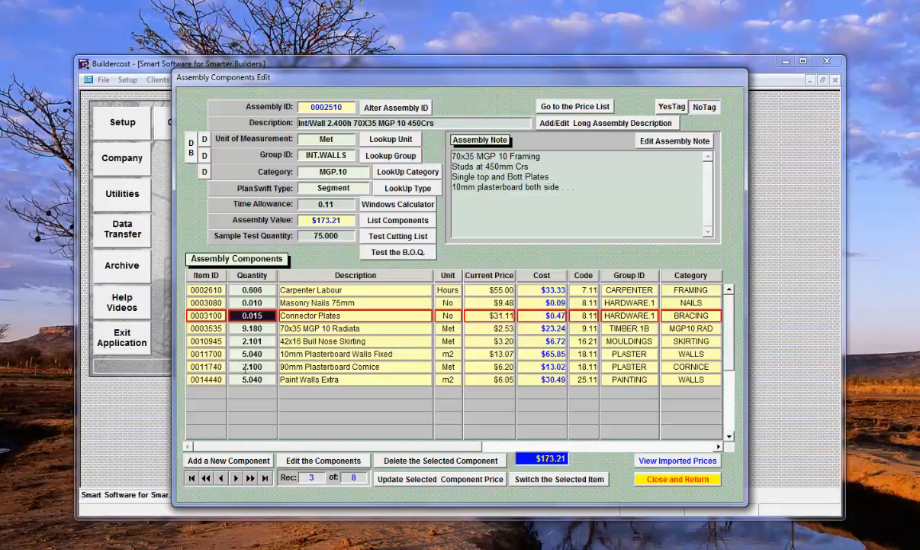
click(218, 368)
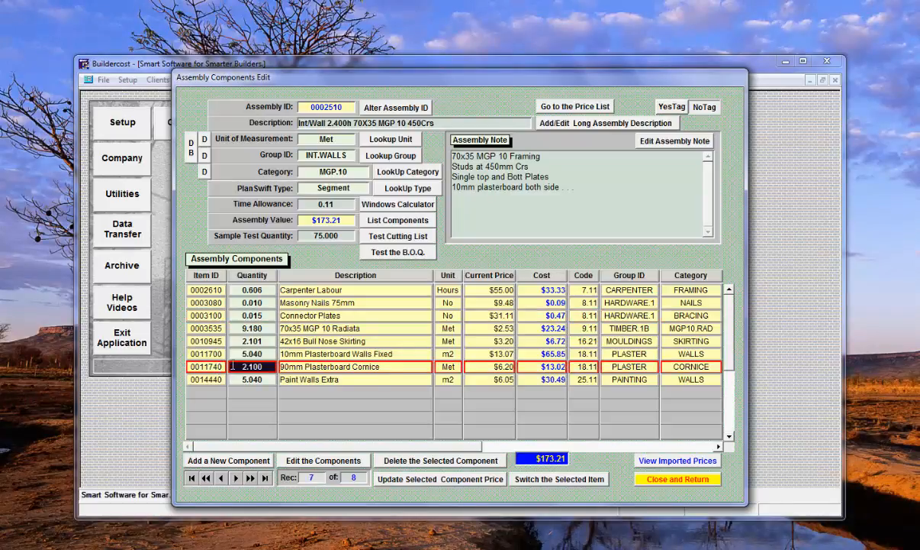
double_click(550, 367)
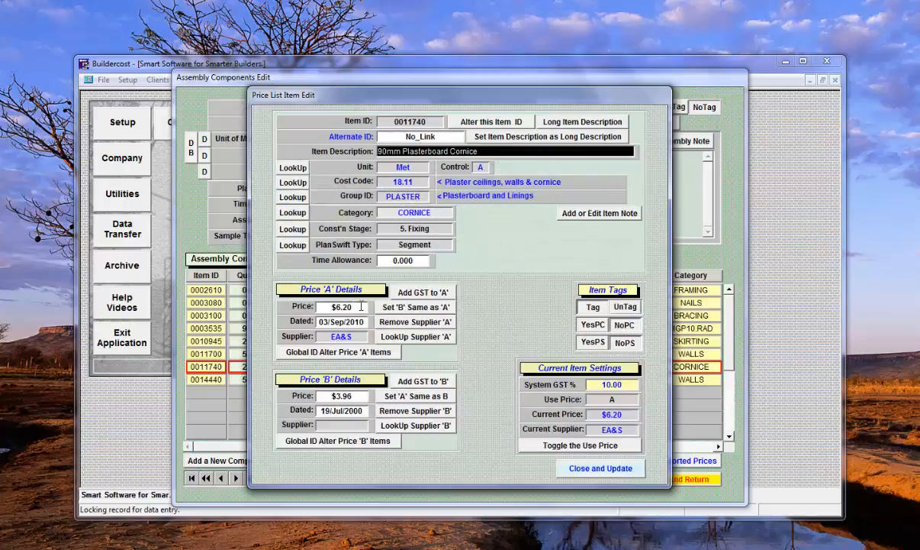
click(333, 305)
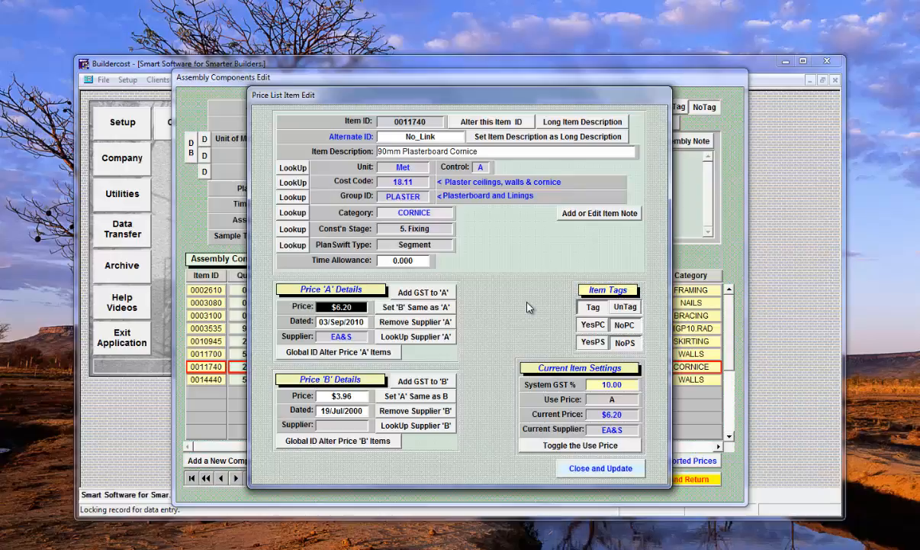
text(10)
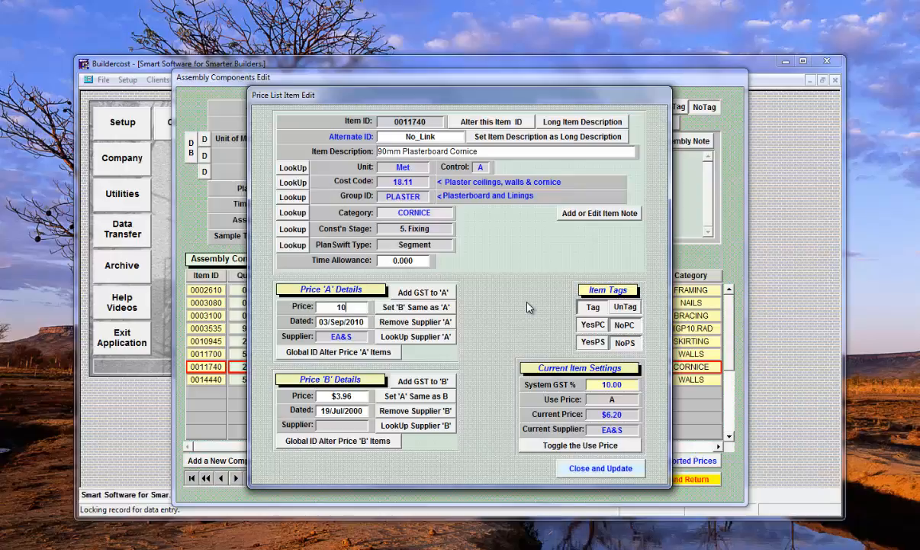
click(425, 312)
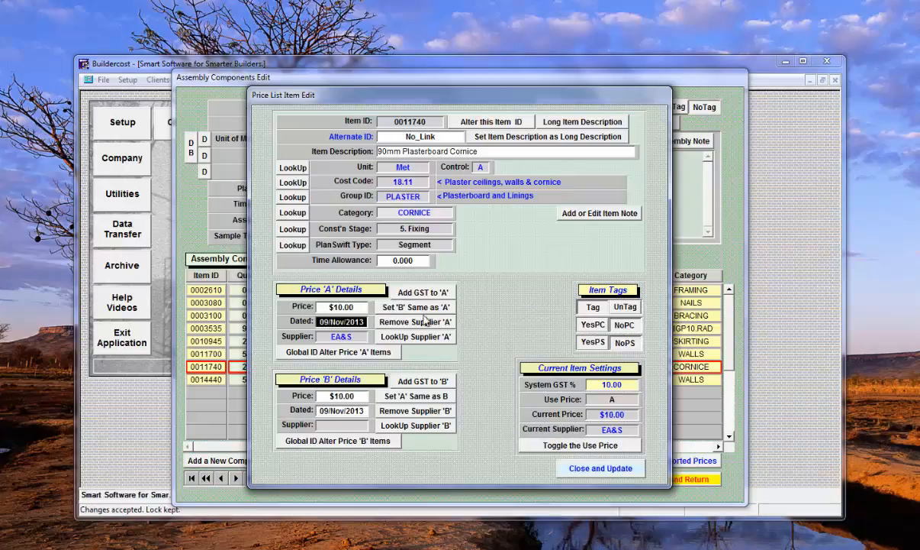
click(586, 469)
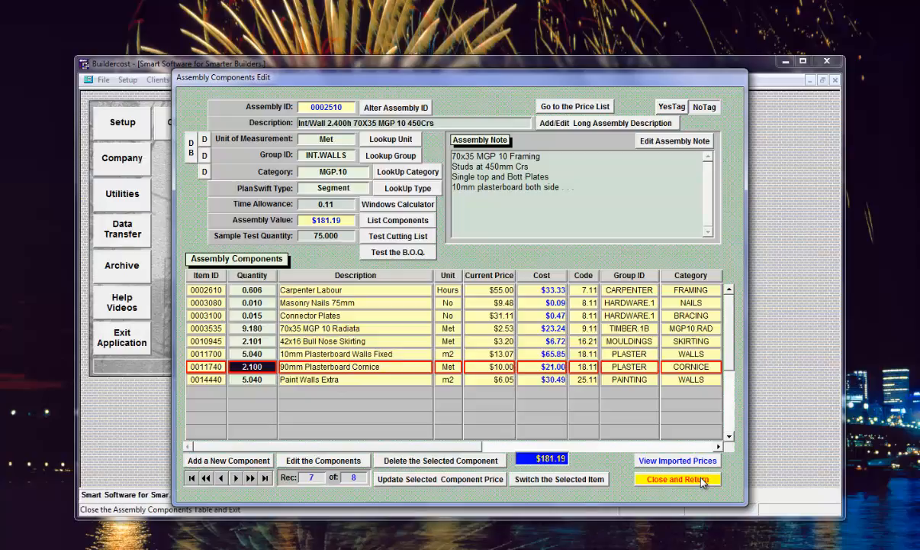
- Close the wall assembly's components, reset the assembly list filter, and close the assembly list
click(677, 479)
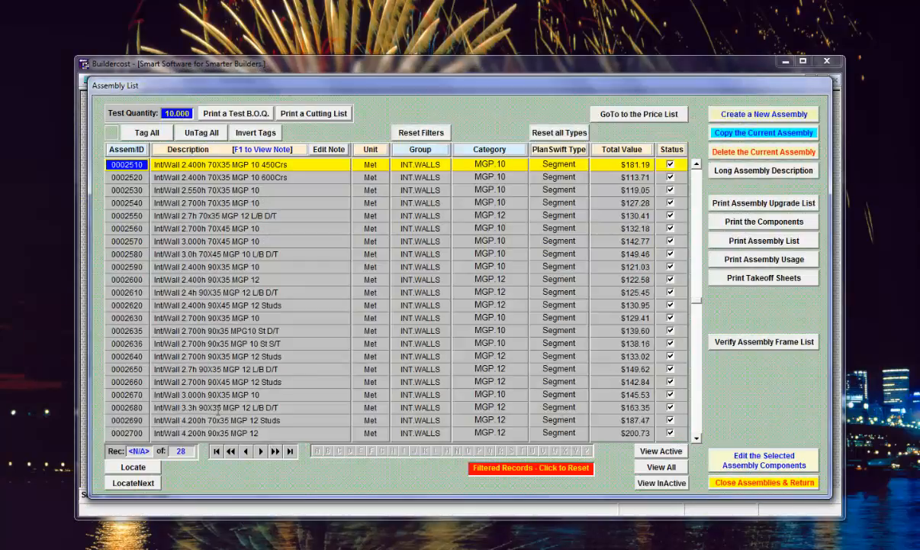
click(510, 469)
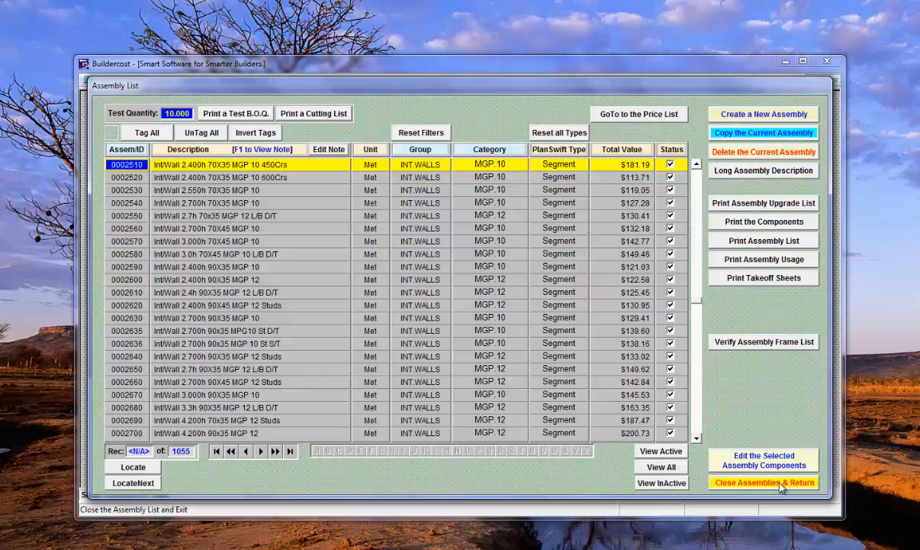
click(782, 484)
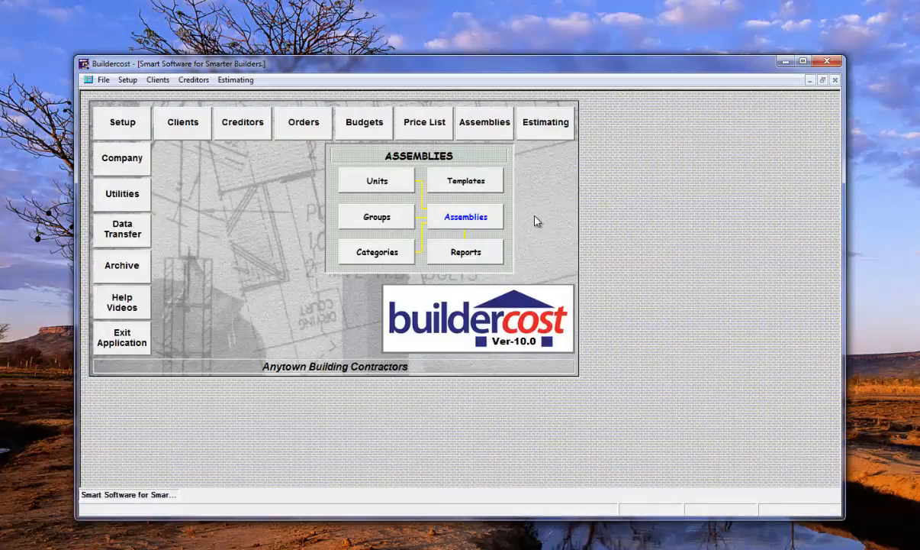